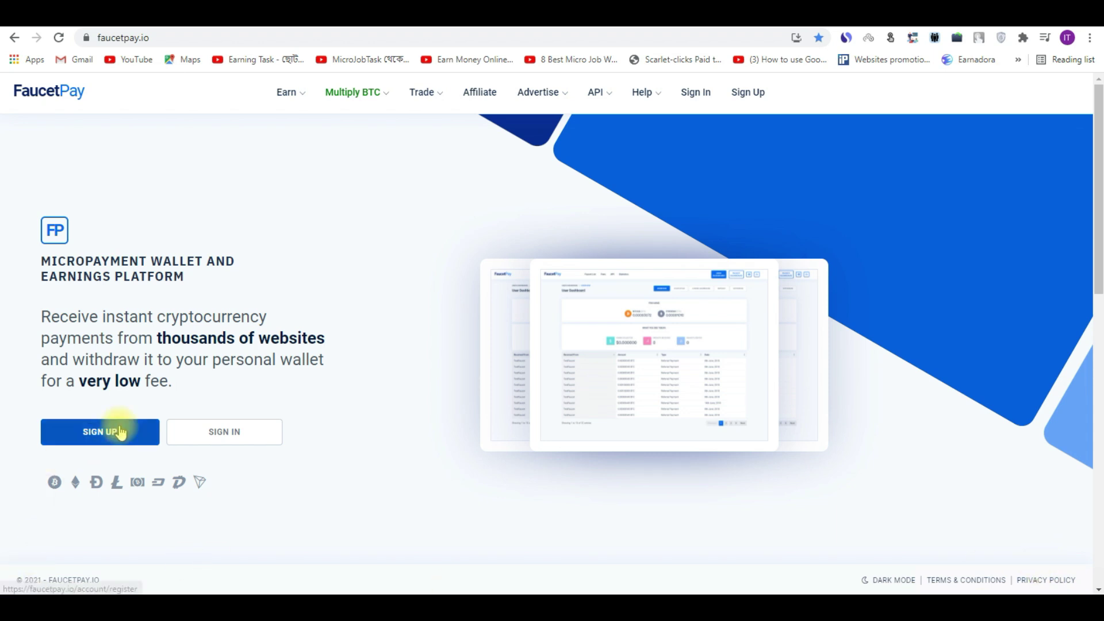
Step: Go from the FaucetPay home page to the SIGN UP registration form
{"action": "left_click", "coordinate": [85, 427]}
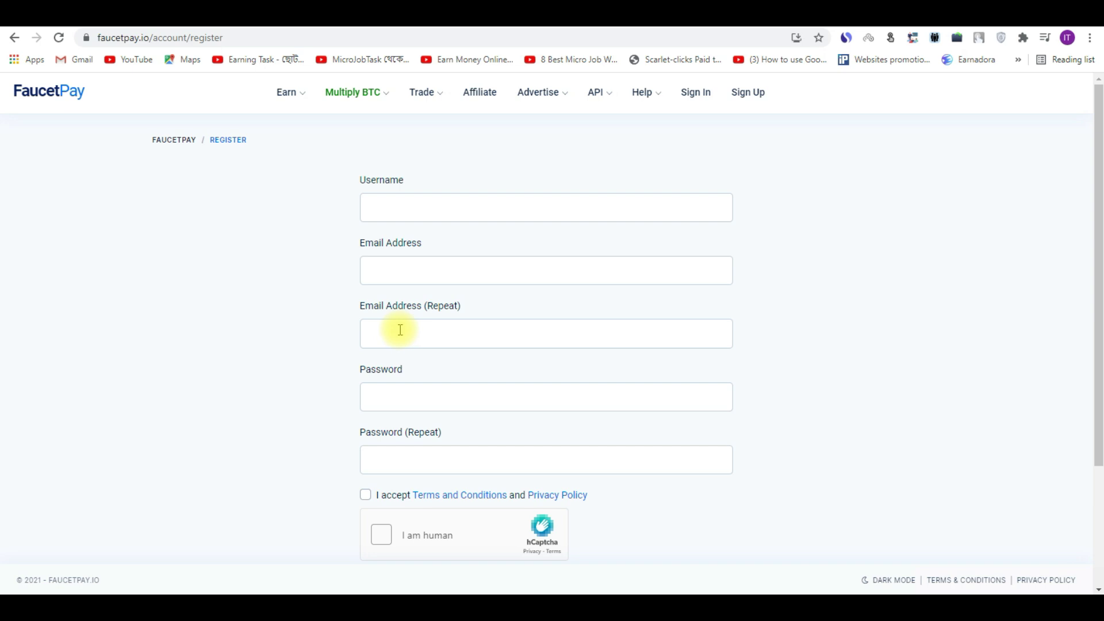
Step: Complete and submit the registration form, then go to 'Login to an Account'
{"action": "left_click", "coordinate": [392, 395]}
{"action": "left_click", "coordinate": [297, 394]}
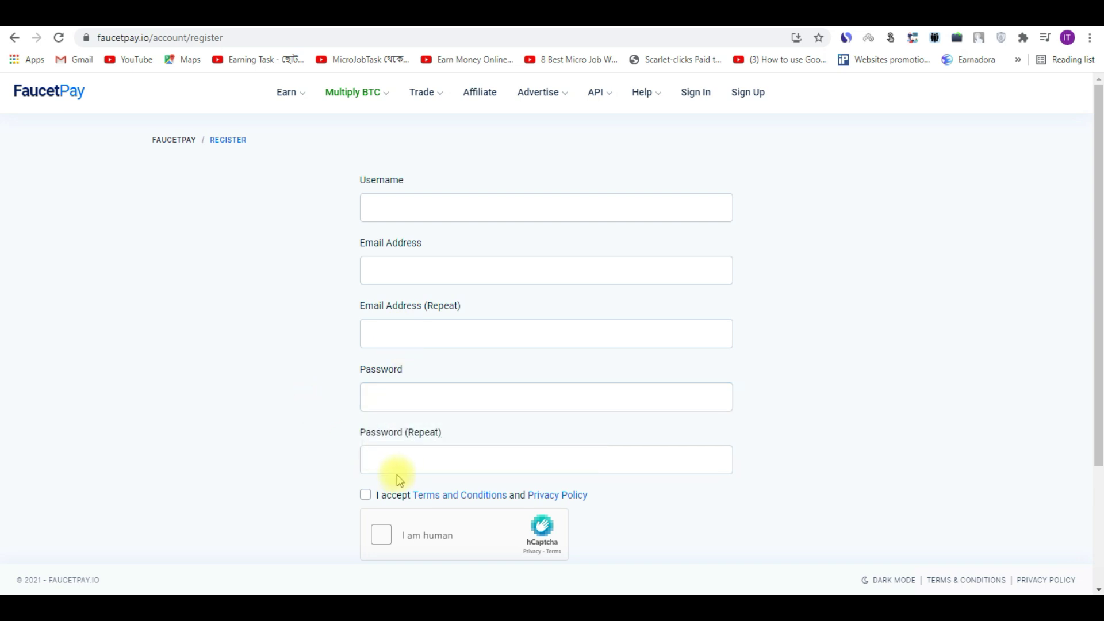
{"action": "scroll", "coordinate": [1067, 316], "scroll_direction": "down", "scroll_amount": 3}
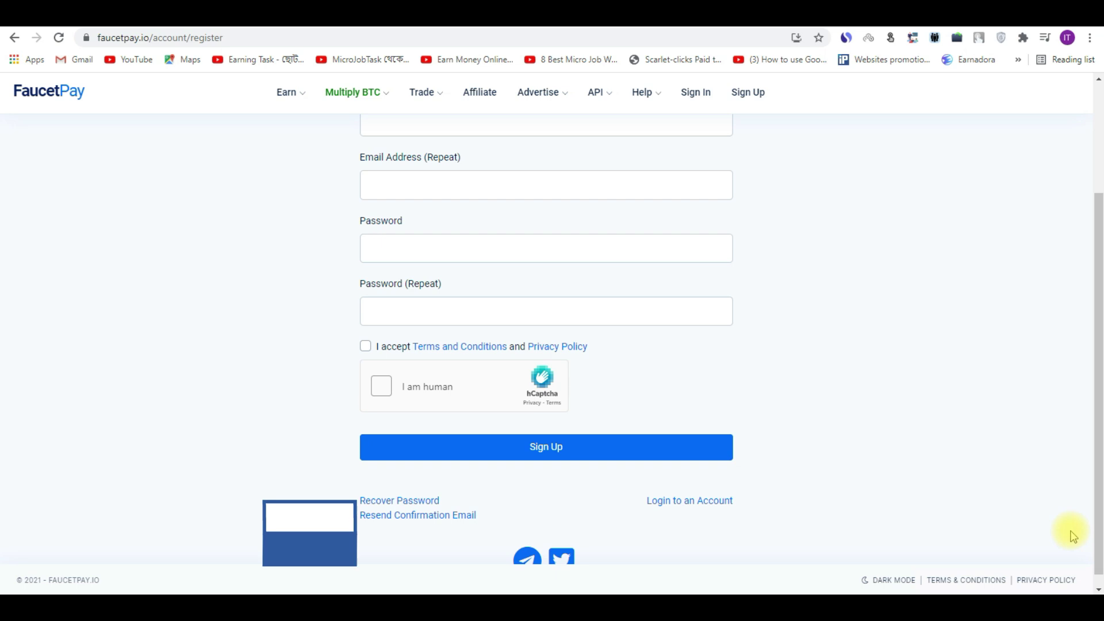
{"action": "mouse_move", "coordinate": [1099, 473]}
{"action": "left_mouse_down"}
{"action": "mouse_move", "coordinate": [1098, 390]}
{"action": "mouse_move", "coordinate": [1097, 456]}
{"action": "left_mouse_up"}
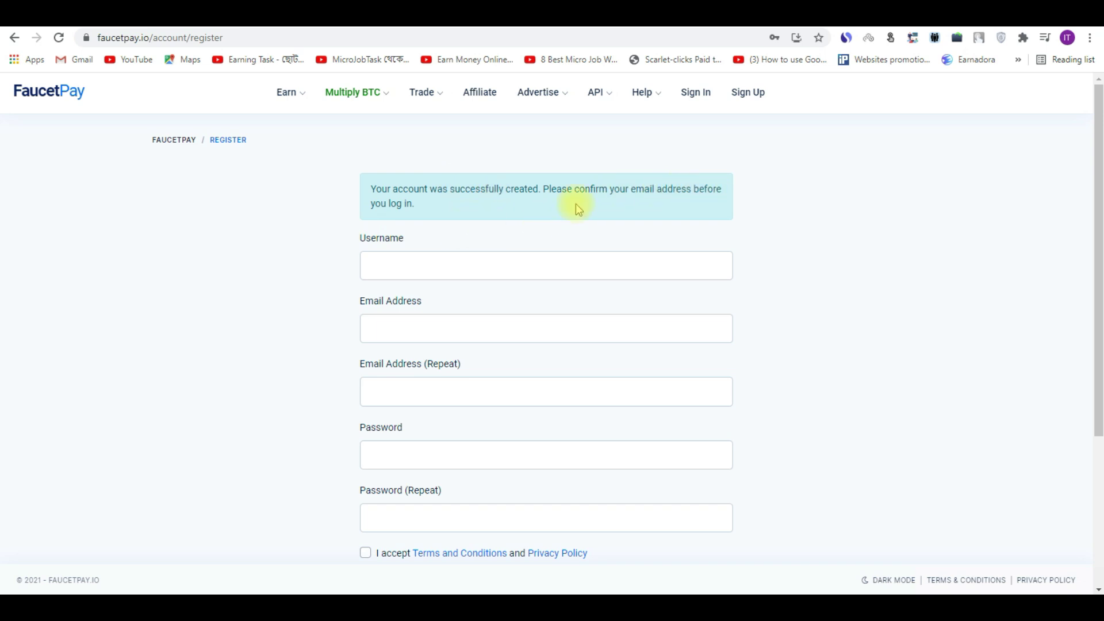
{"action": "left_click_drag", "start_coordinate": [1099, 133], "coordinate": [1099, 245]}
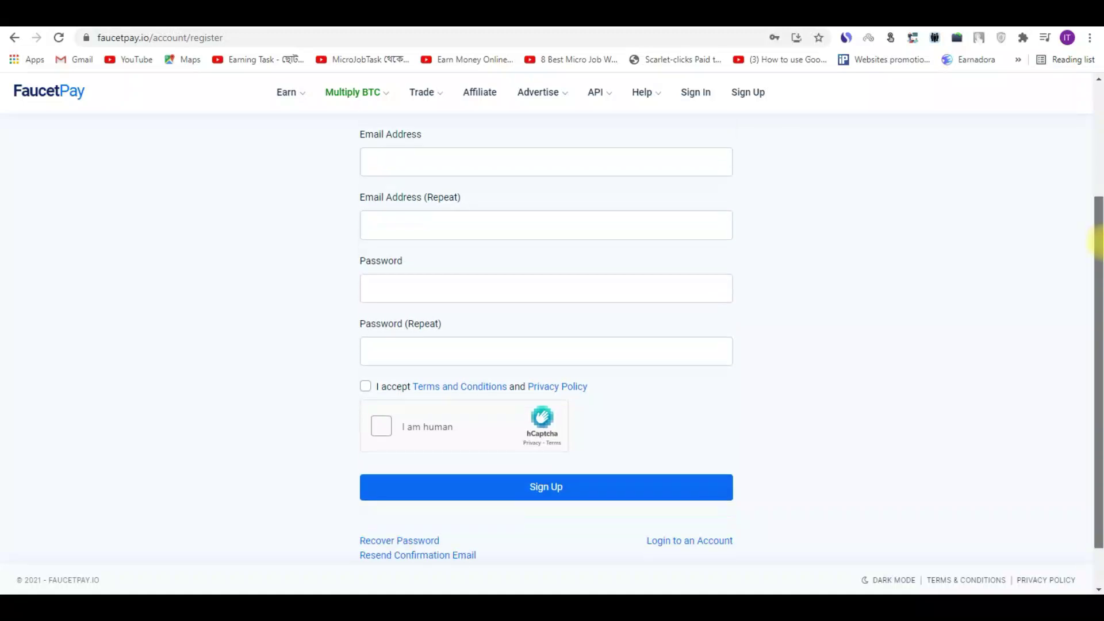
{"action": "left_click", "coordinate": [676, 547]}
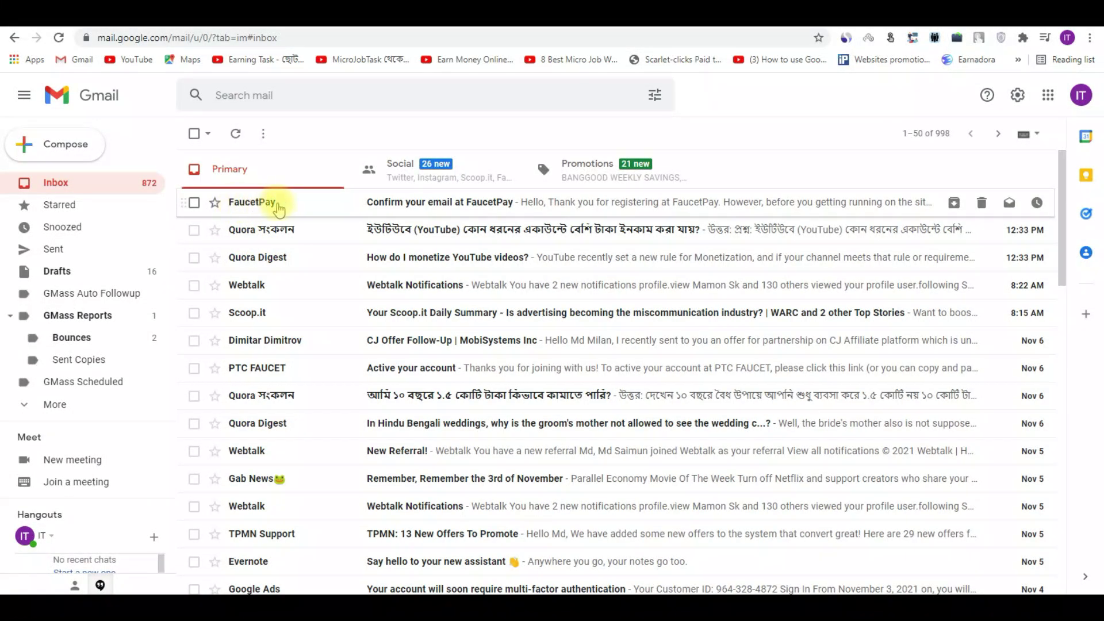
Step: Open the 'Confirm your email at FaucetPay' message and follow its confirmation link
{"action": "left_click", "coordinate": [508, 208]}
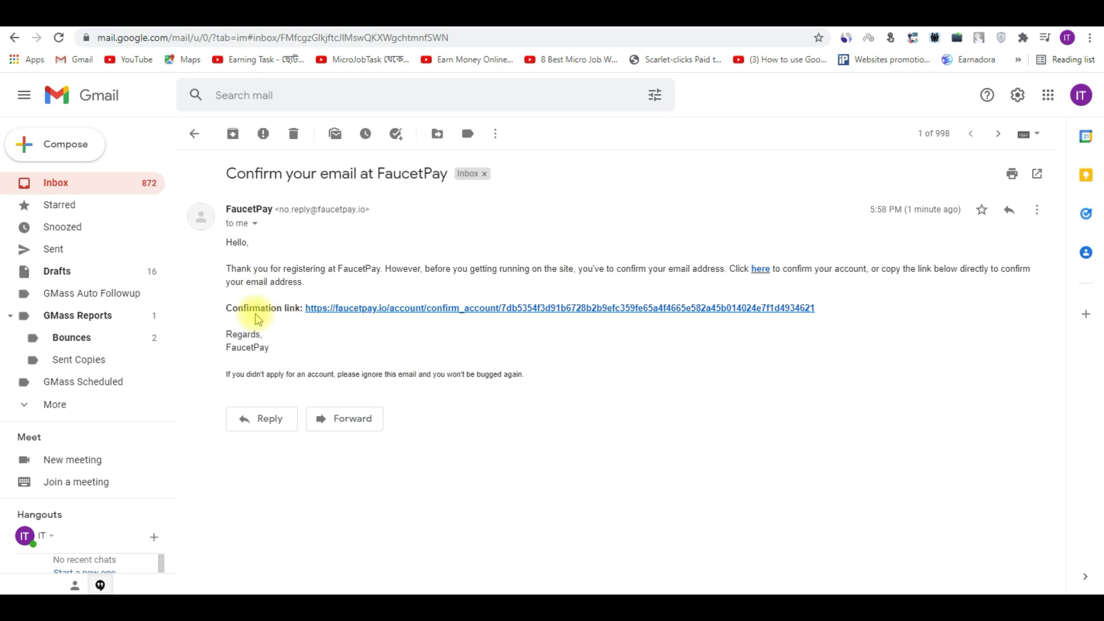
{"action": "left_click", "coordinate": [558, 311]}
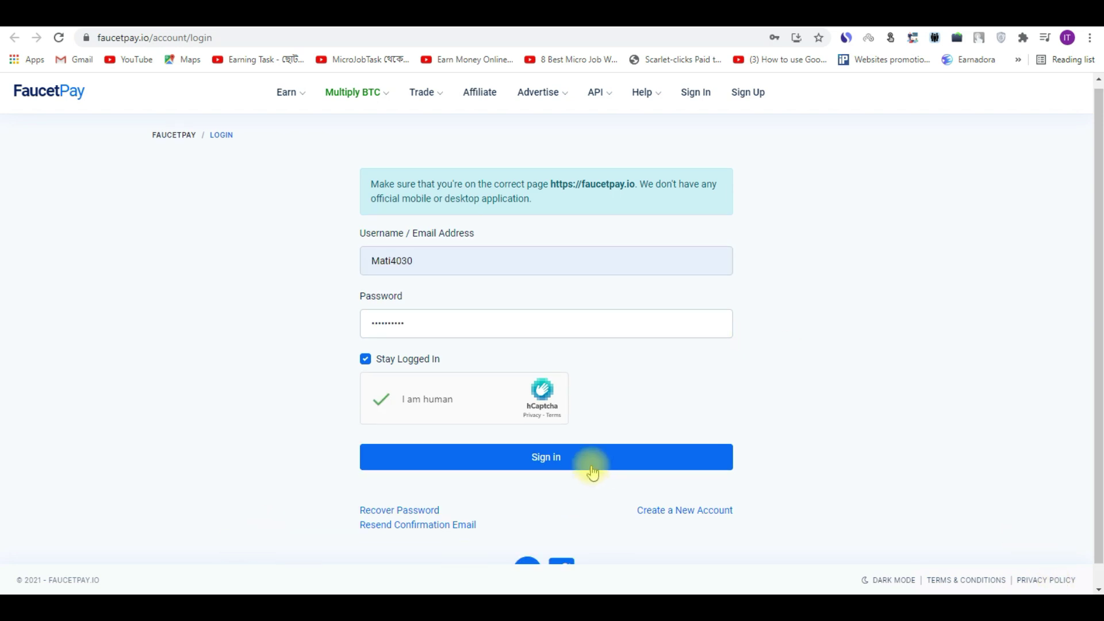
Step: Sign in with the new credentials, decline saving the password, and switch to Gmail
{"action": "left_click", "coordinate": [592, 471]}
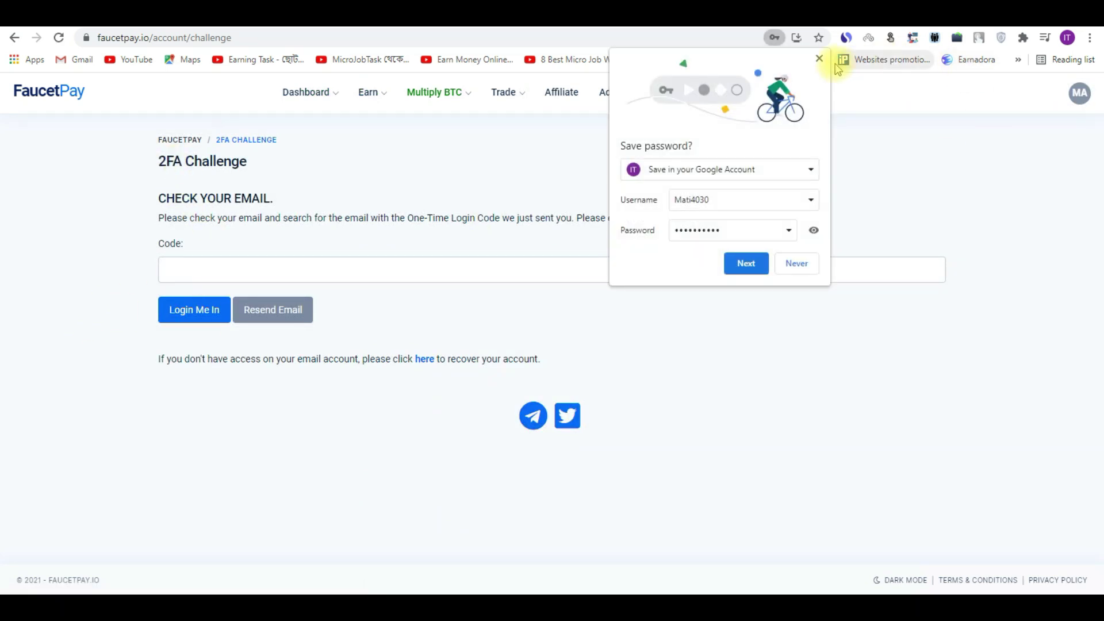
{"action": "left_click", "coordinate": [820, 59]}
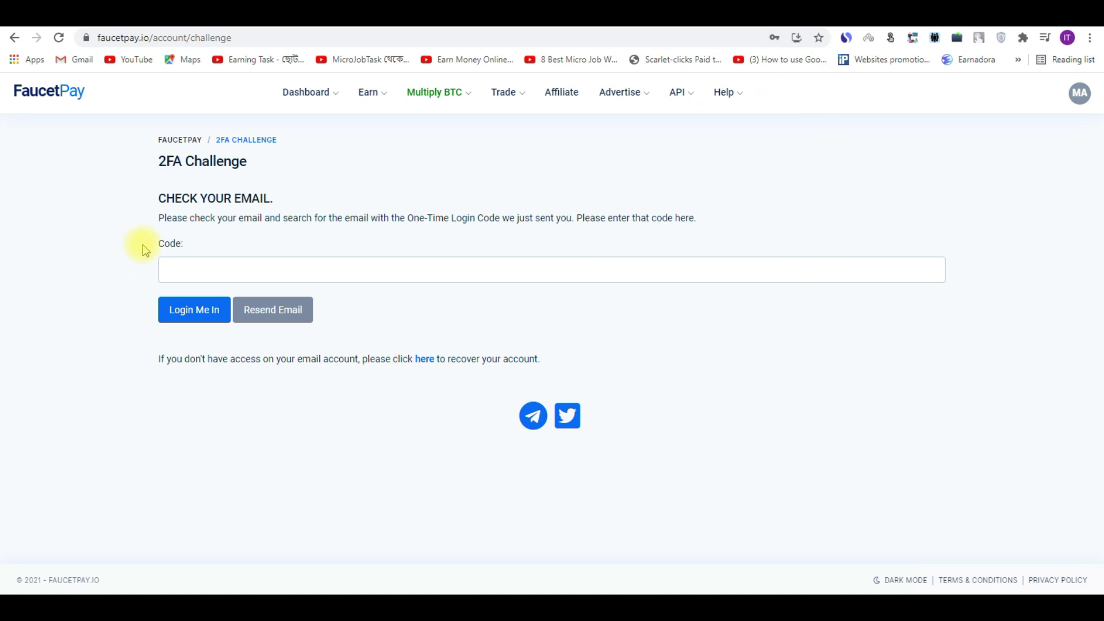
{"action": "left_click", "coordinate": [196, 265]}
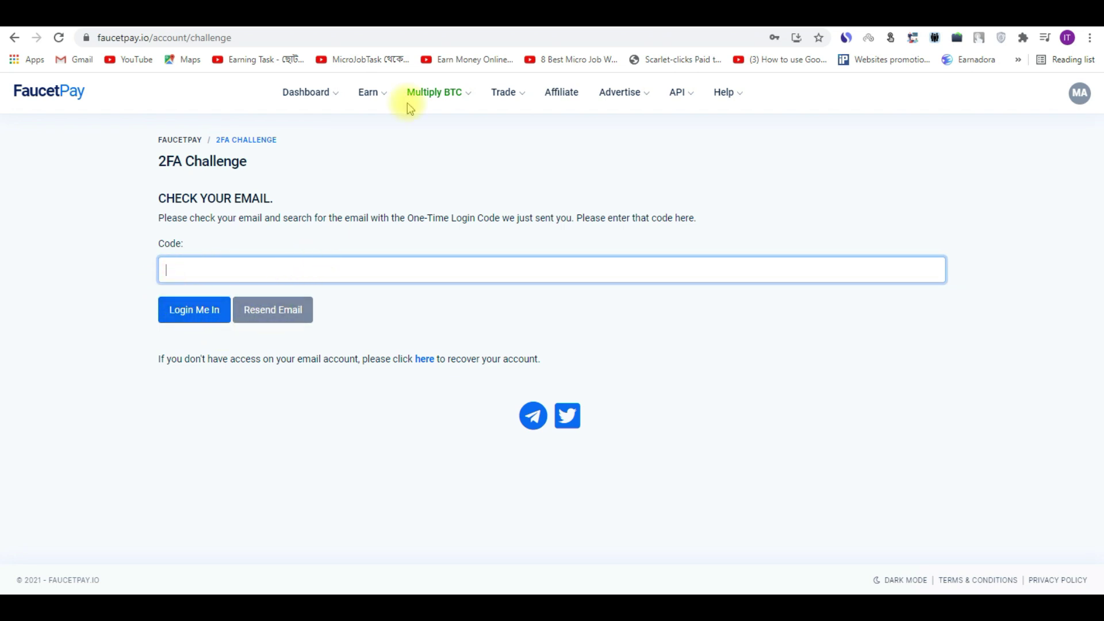
{"action": "key", "text": "ctrl+Tab"}
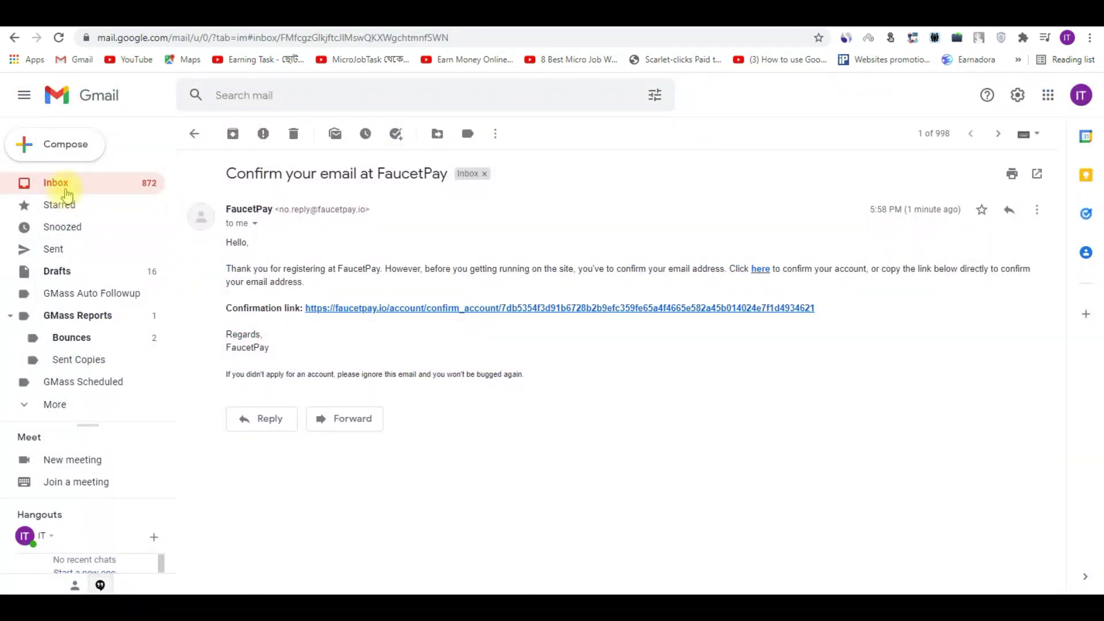
Step: Open the '2FA Authorization Code' email, follow its link, and reload the blank page
{"action": "left_click", "coordinate": [66, 192]}
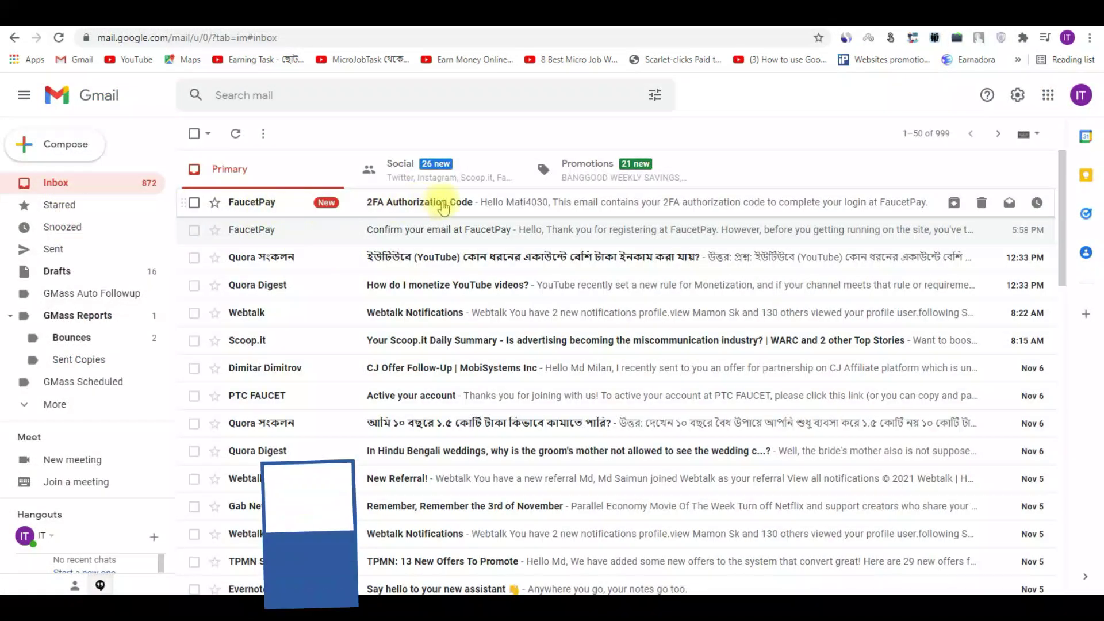
{"action": "left_click", "coordinate": [472, 202]}
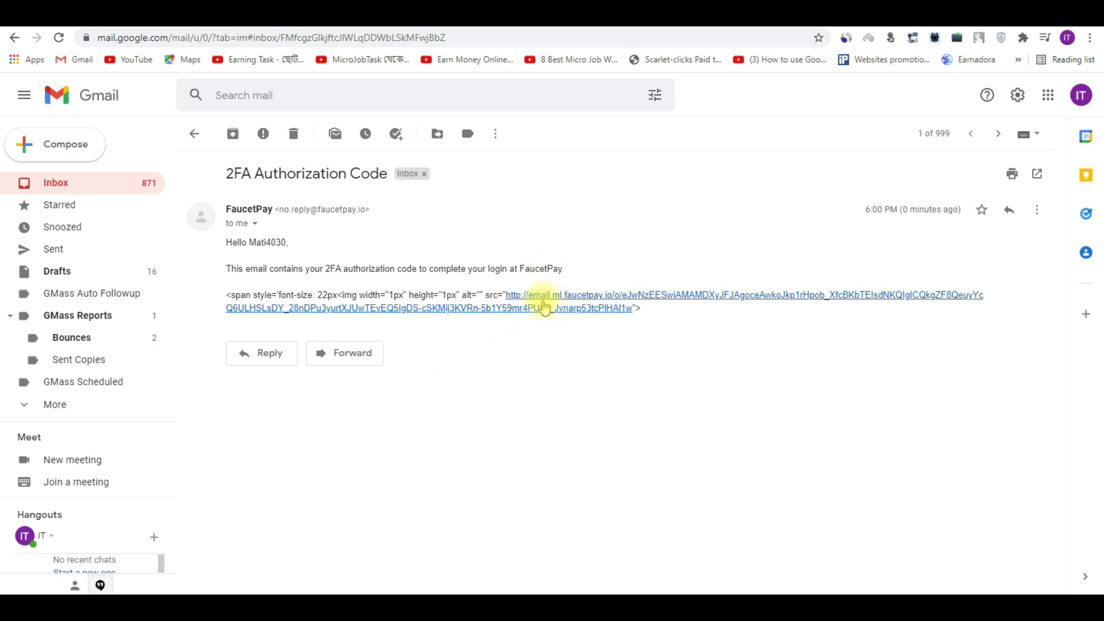
{"action": "left_click", "coordinate": [594, 305]}
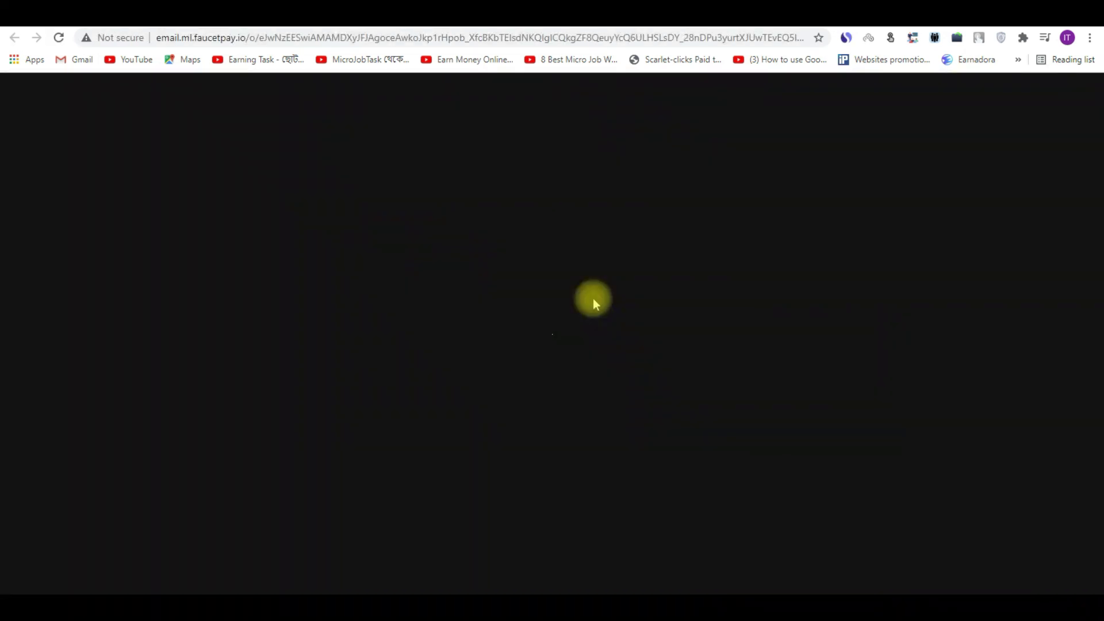
{"action": "right_click", "coordinate": [581, 210]}
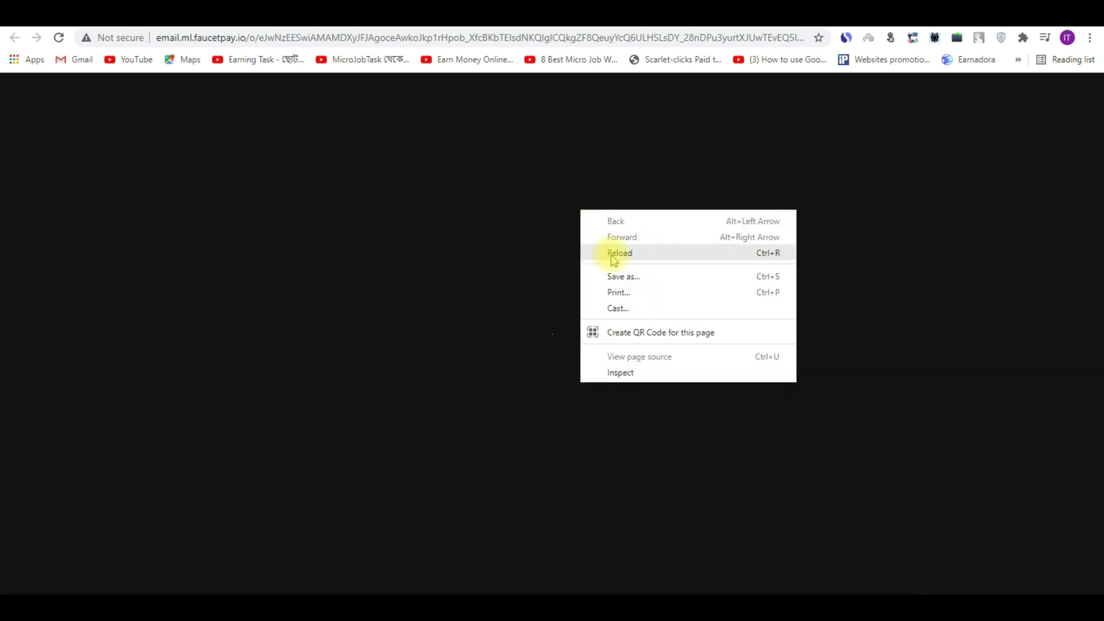
{"action": "left_click", "coordinate": [617, 256]}
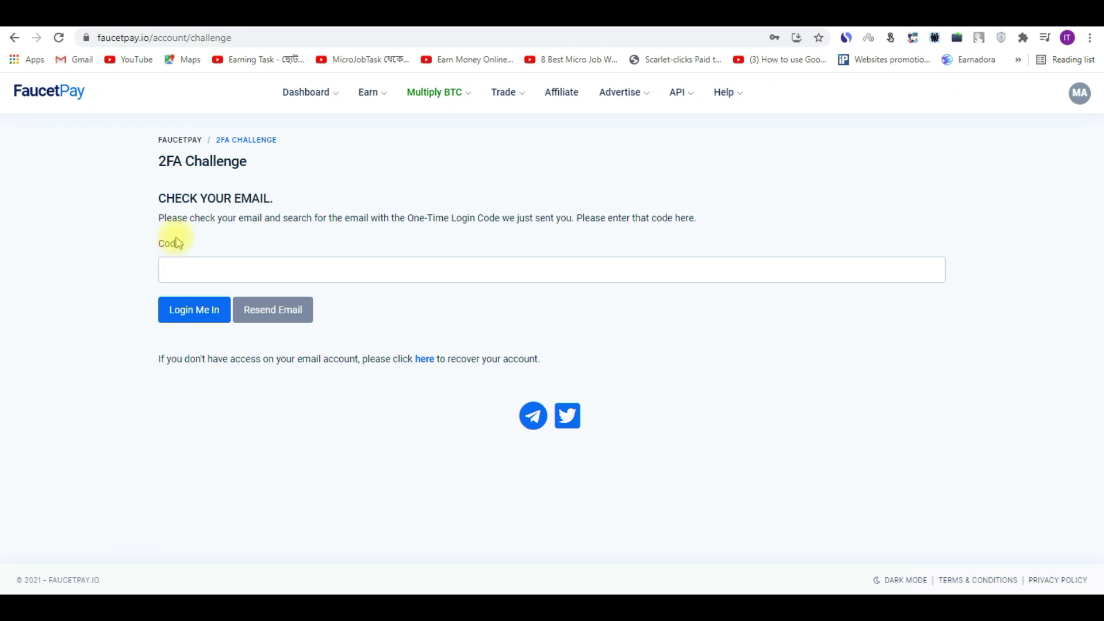
Step: After the wrong-code error, copy the six-digit code from the newest email into FaucetPay's tab
{"action": "left_click", "coordinate": [193, 315]}
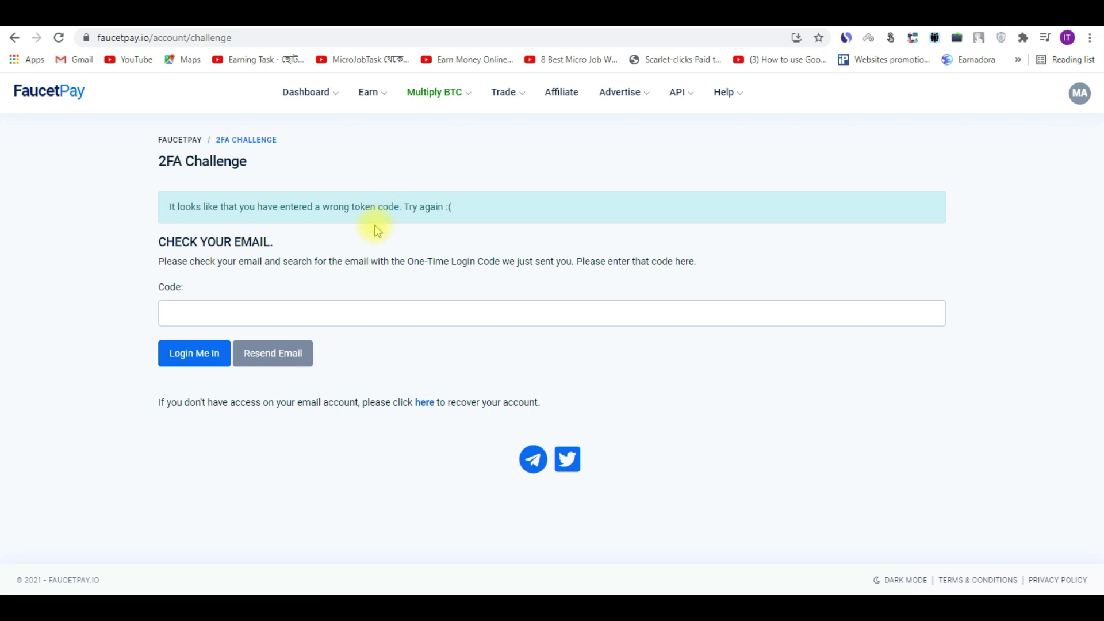
{"action": "left_click", "coordinate": [182, 310]}
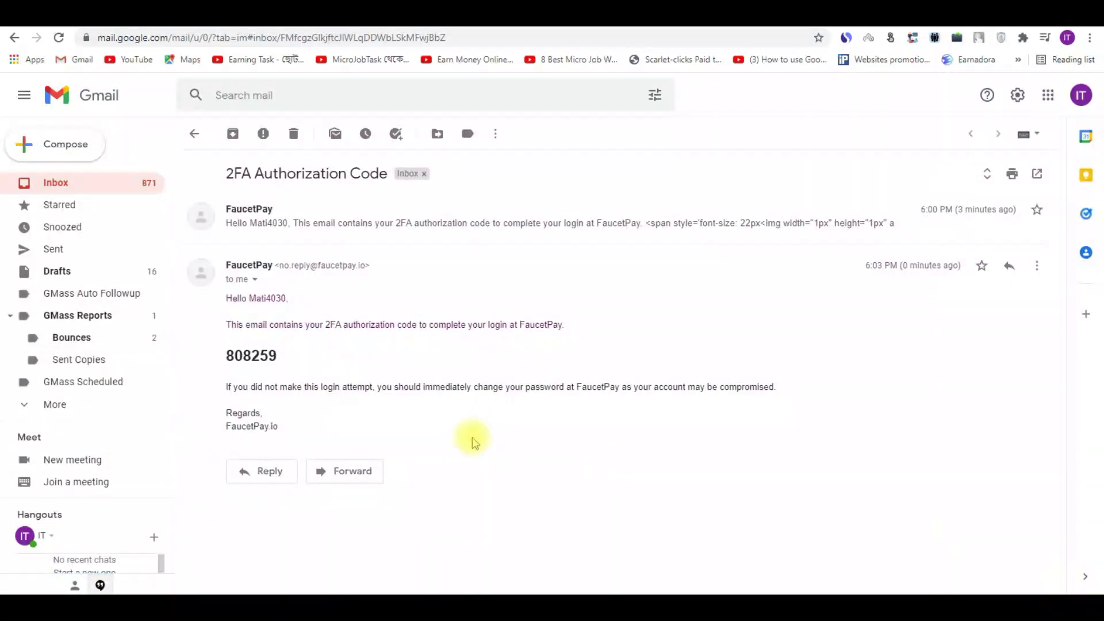
{"action": "double_click", "coordinate": [268, 353]}
{"action": "right_click", "coordinate": [255, 354]}
{"action": "left_click", "coordinate": [288, 364]}
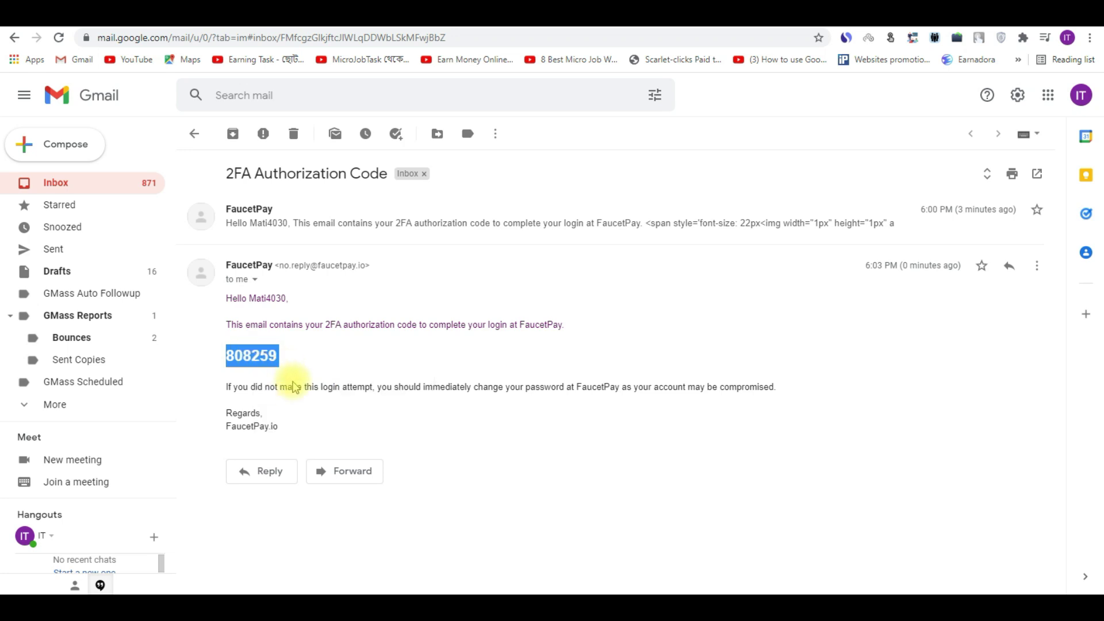
{"action": "key", "text": "ctrl+Tab"}
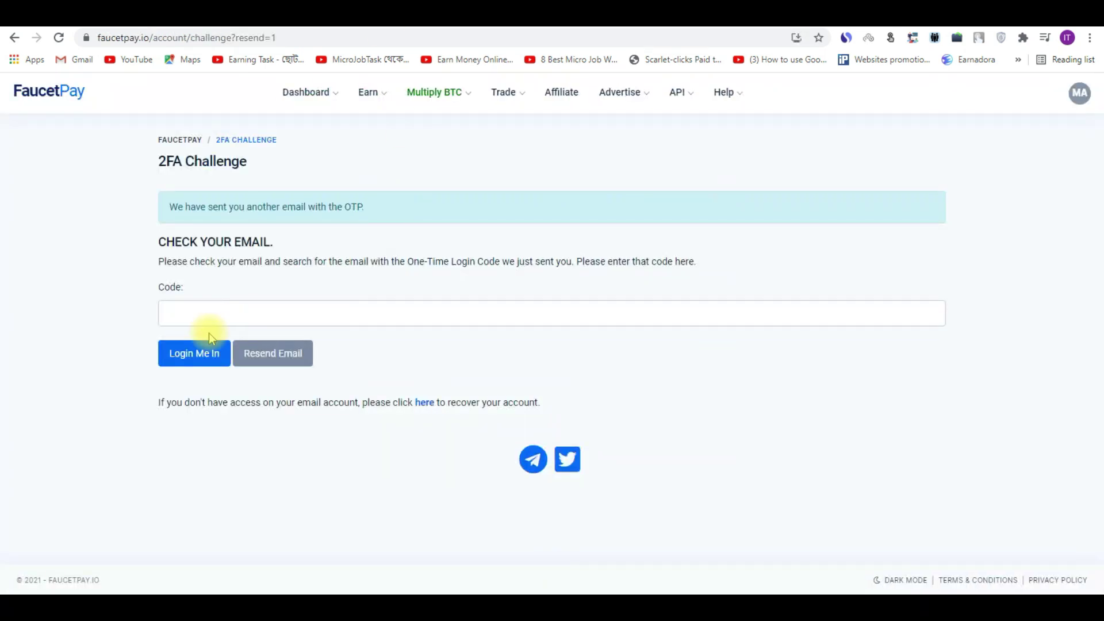
{"action": "left_click", "coordinate": [185, 303]}
Step: Paste the copied code, log in, and dismiss the 1 Reward Points welcome notice
{"action": "right_click", "coordinate": [188, 303]}
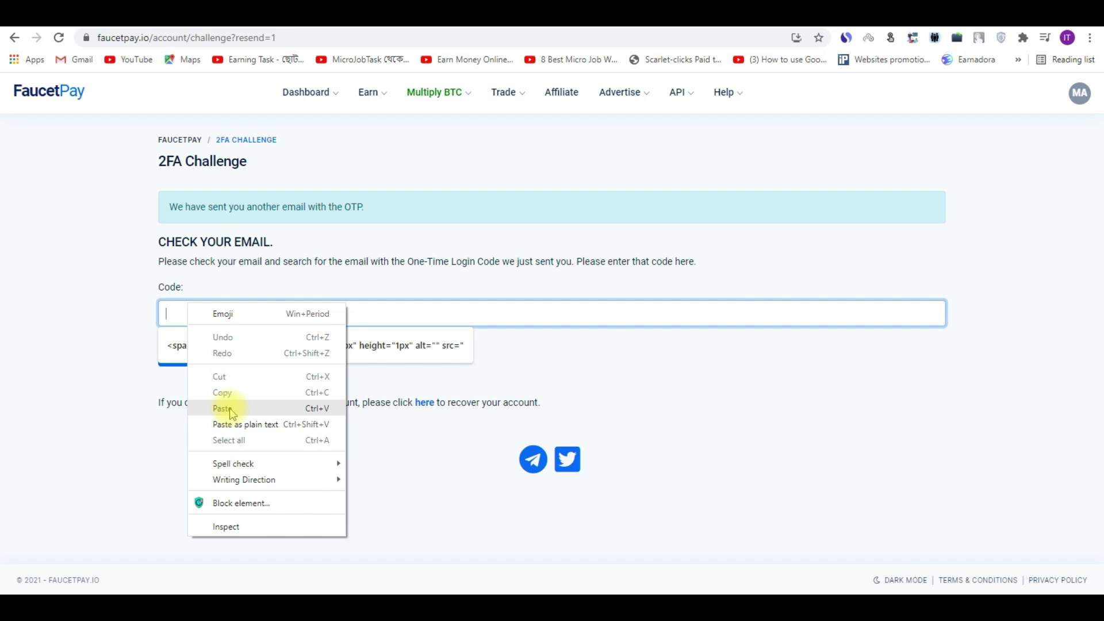
{"action": "left_click", "coordinate": [222, 408]}
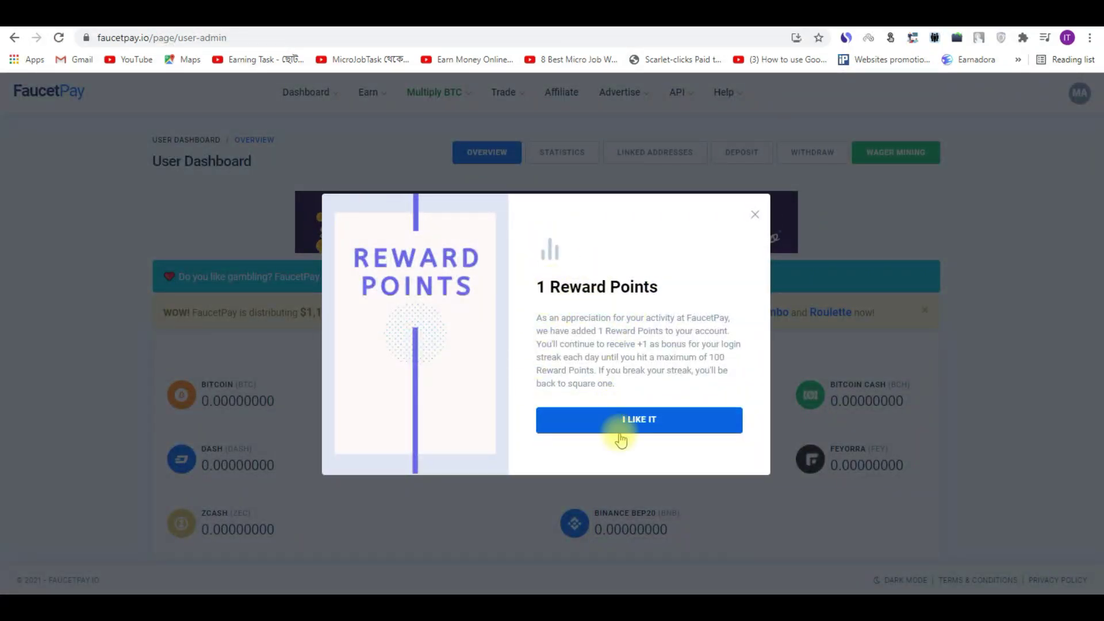
{"action": "left_click", "coordinate": [644, 425]}
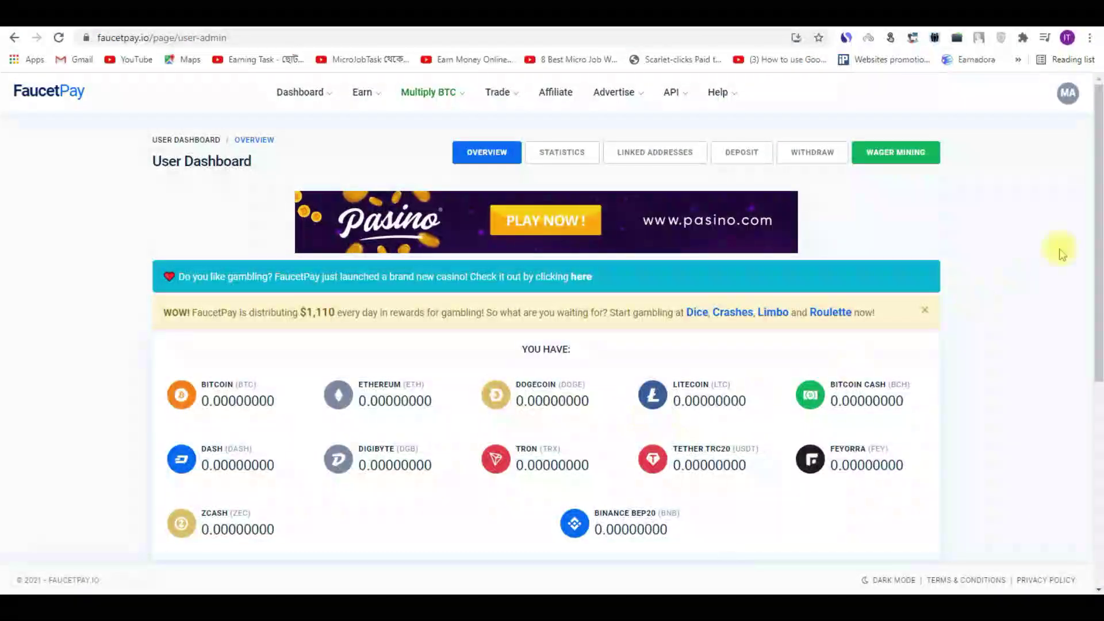
Step: Reload the dashboard and confirm the Reward Points count now shows 1
{"action": "scroll", "coordinate": [1095, 275], "scroll_direction": "down", "scroll_amount": 4}
{"action": "right_click", "coordinate": [967, 270]}
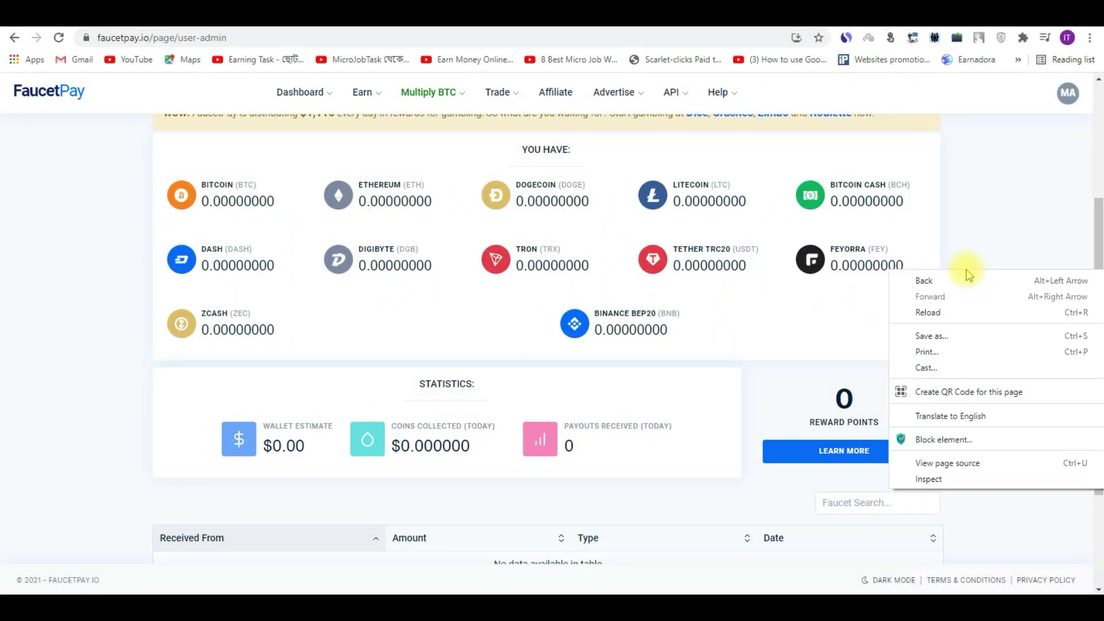
{"action": "left_click", "coordinate": [945, 312]}
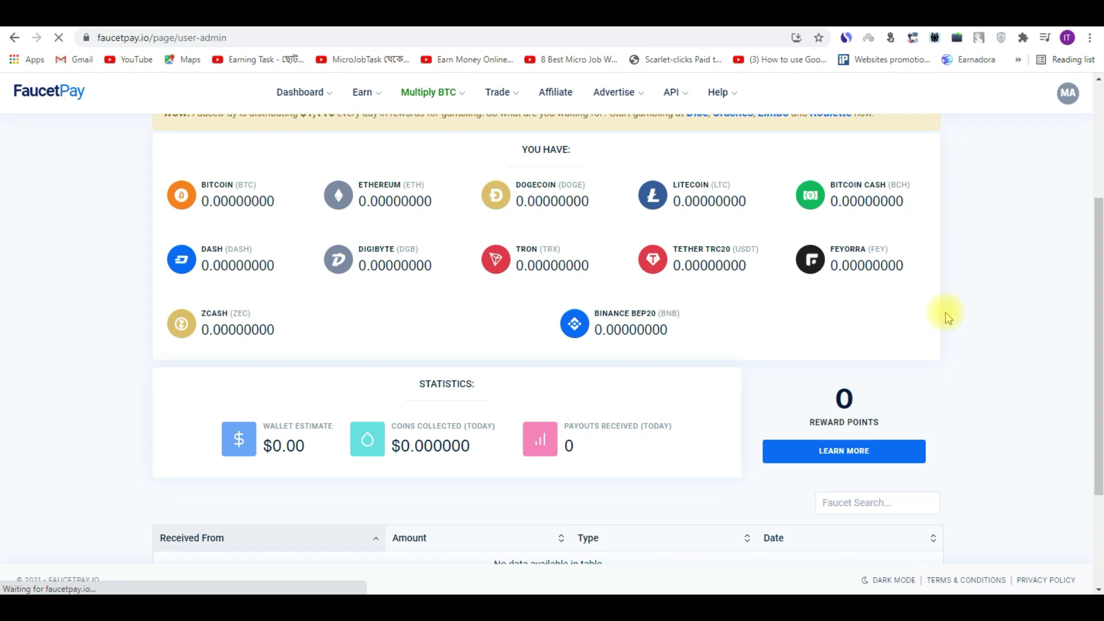
{"action": "left_click_drag", "start_coordinate": [803, 381], "coordinate": [918, 424]}
{"action": "left_click", "coordinate": [969, 418]}
{"action": "double_click", "coordinate": [844, 400]}
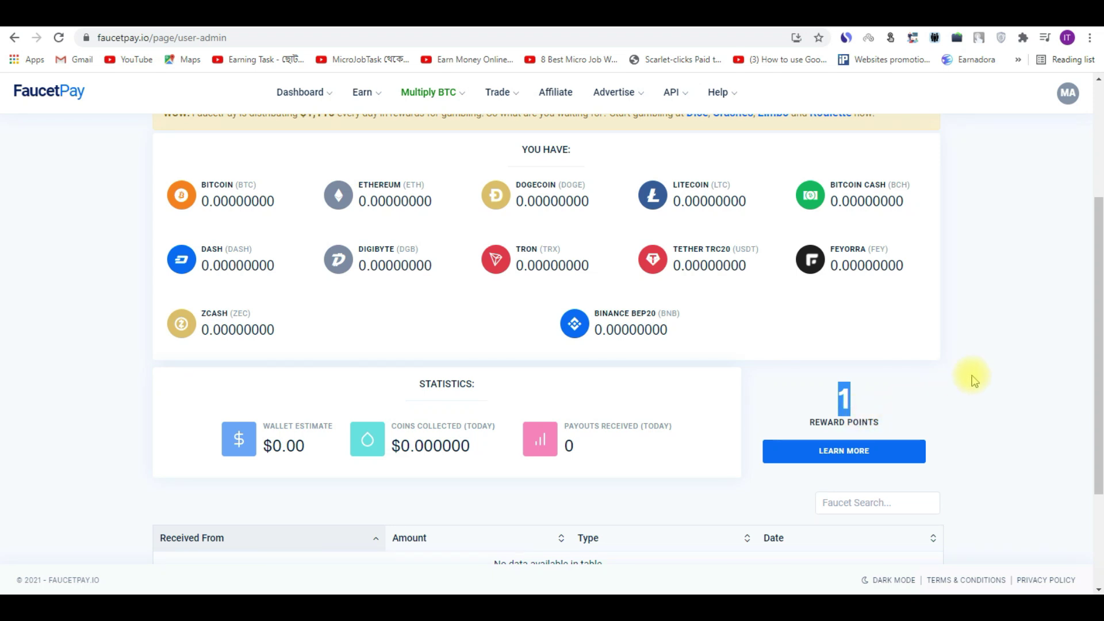
{"action": "left_click_drag", "start_coordinate": [1099, 300], "coordinate": [1098, 185]}
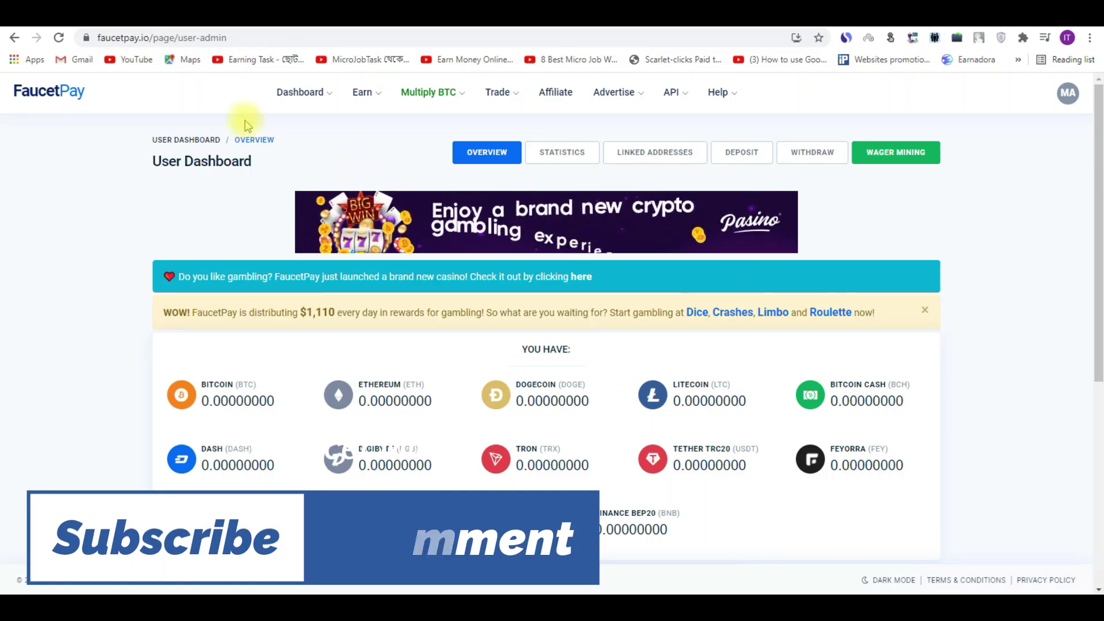
{"action": "left_click", "coordinate": [367, 94]}
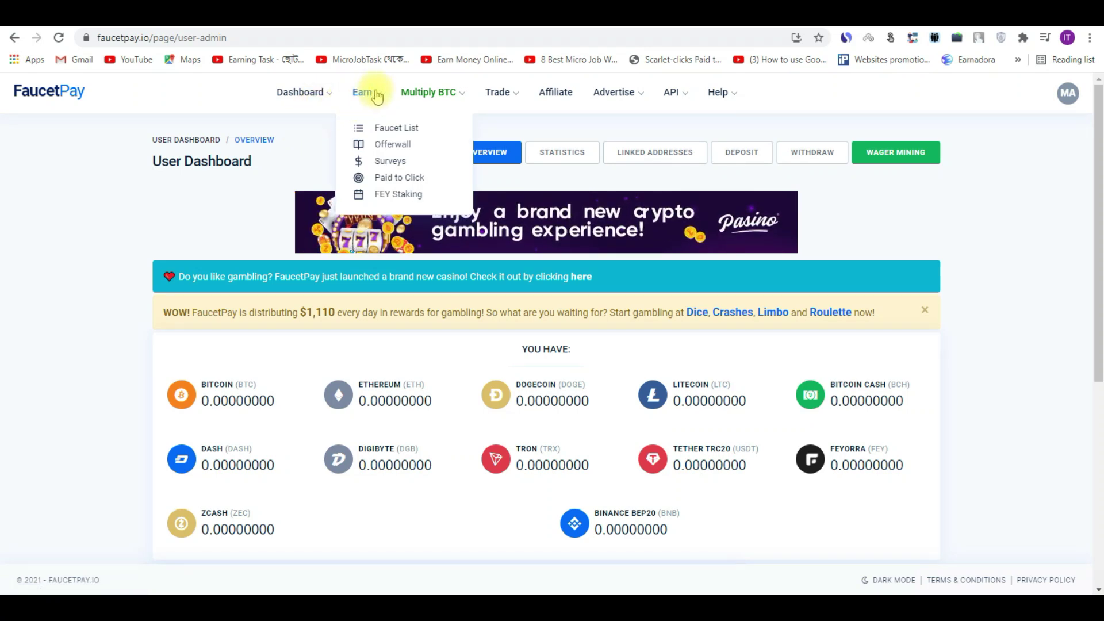
{"action": "left_click", "coordinate": [404, 132]}
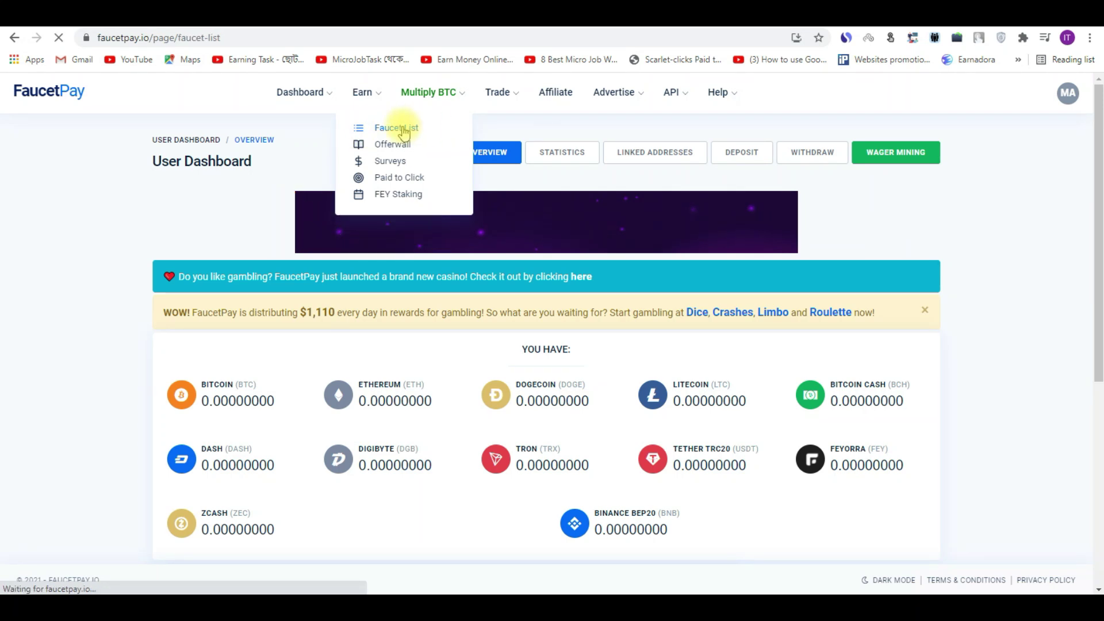
{"action": "left_click_drag", "start_coordinate": [1100, 104], "coordinate": [1099, 156]}
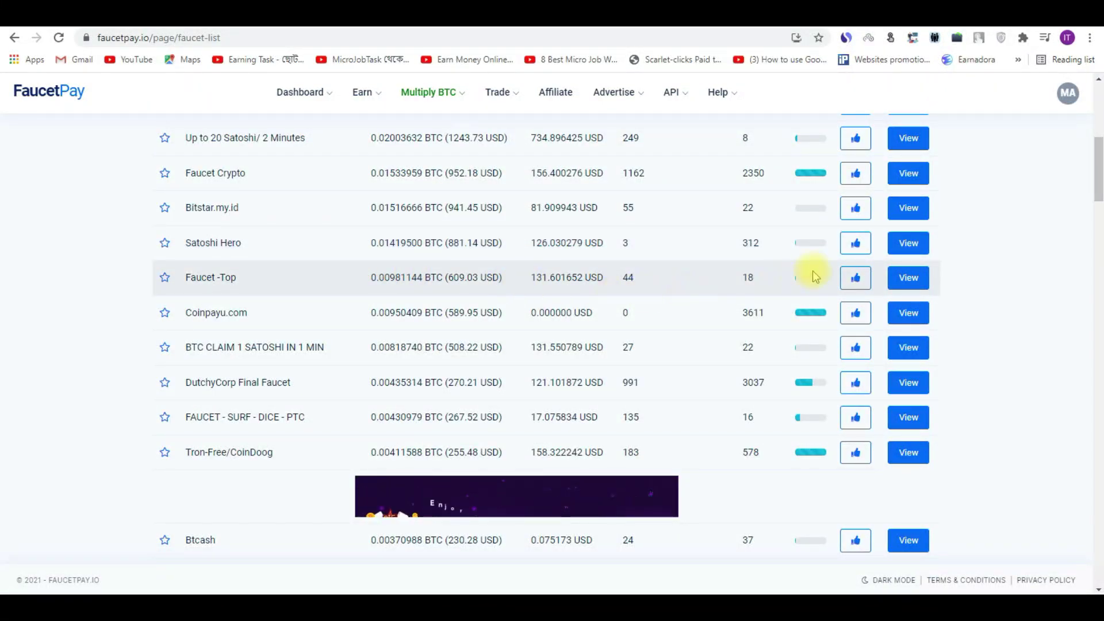
{"action": "mouse_move", "coordinate": [1097, 147]}
{"action": "left_mouse_down"}
{"action": "mouse_move", "coordinate": [1098, 121]}
{"action": "mouse_move", "coordinate": [1099, 232]}
{"action": "mouse_move", "coordinate": [1097, 135]}
{"action": "left_mouse_up"}
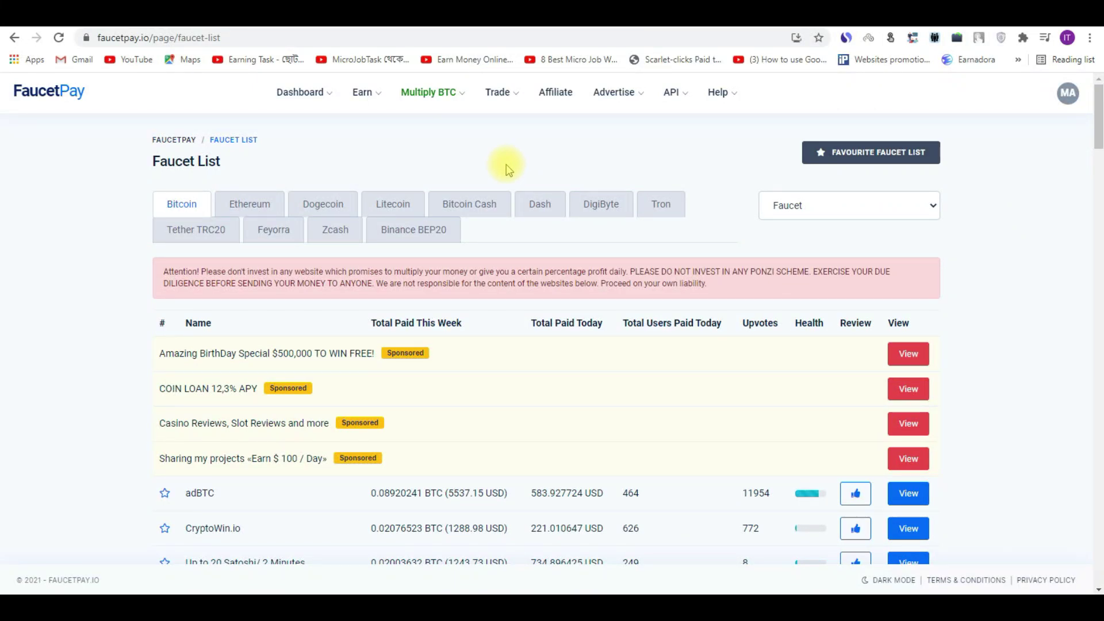
Step: Choose User Dashboard from the Dashboard menu and highlight the 0.00000000 coin balances
{"action": "left_click", "coordinate": [299, 95]}
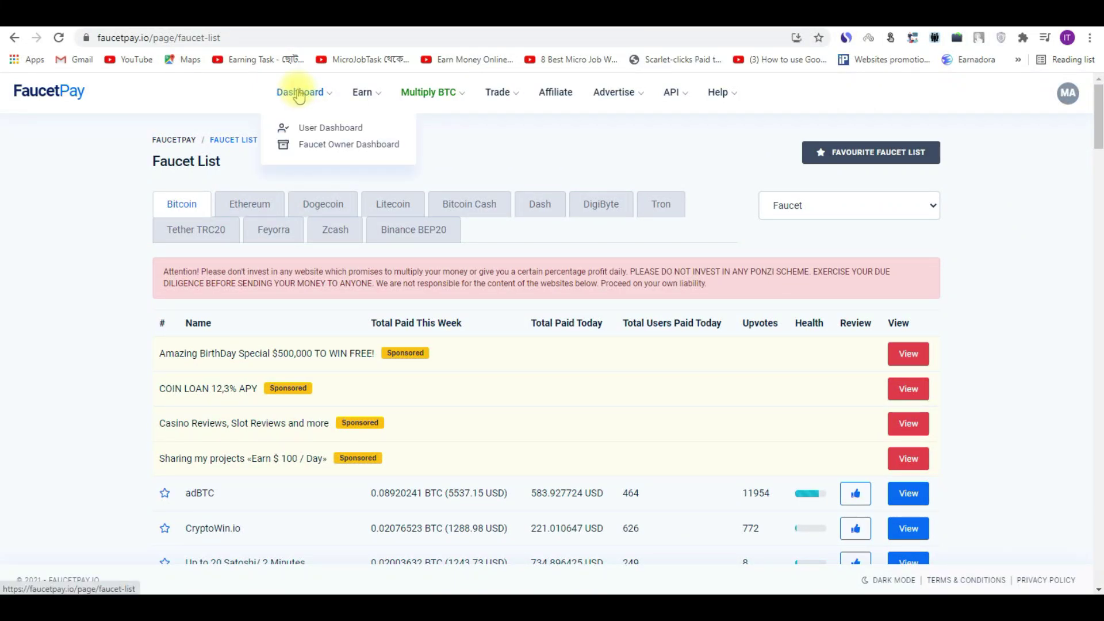
{"action": "left_click", "coordinate": [312, 129]}
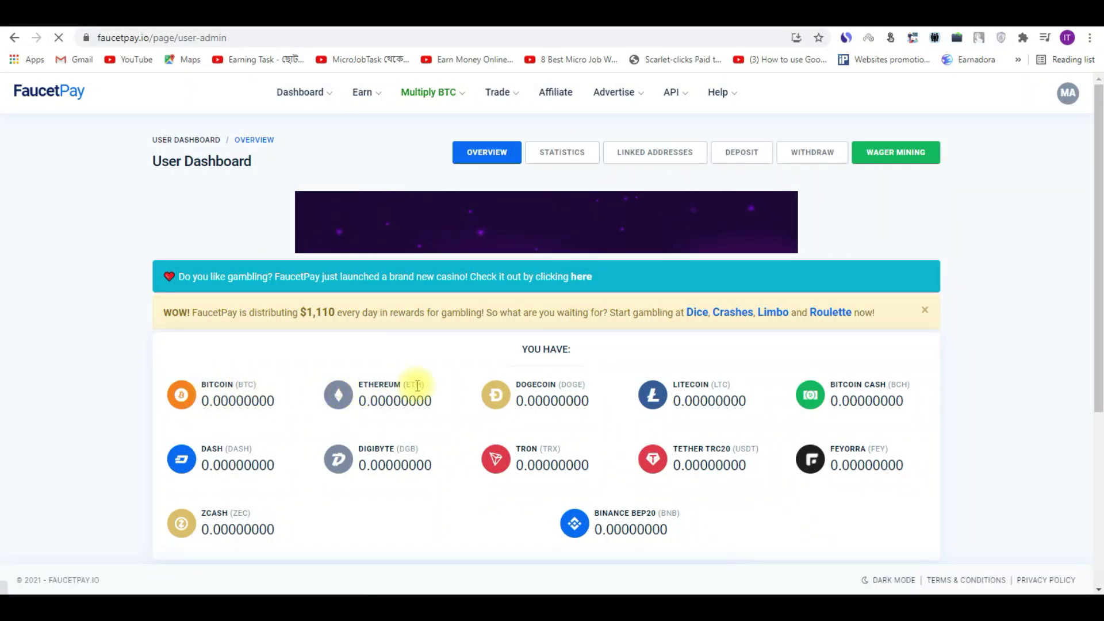
{"action": "left_click_drag", "start_coordinate": [180, 369], "coordinate": [919, 488]}
{"action": "left_click", "coordinate": [793, 519]}
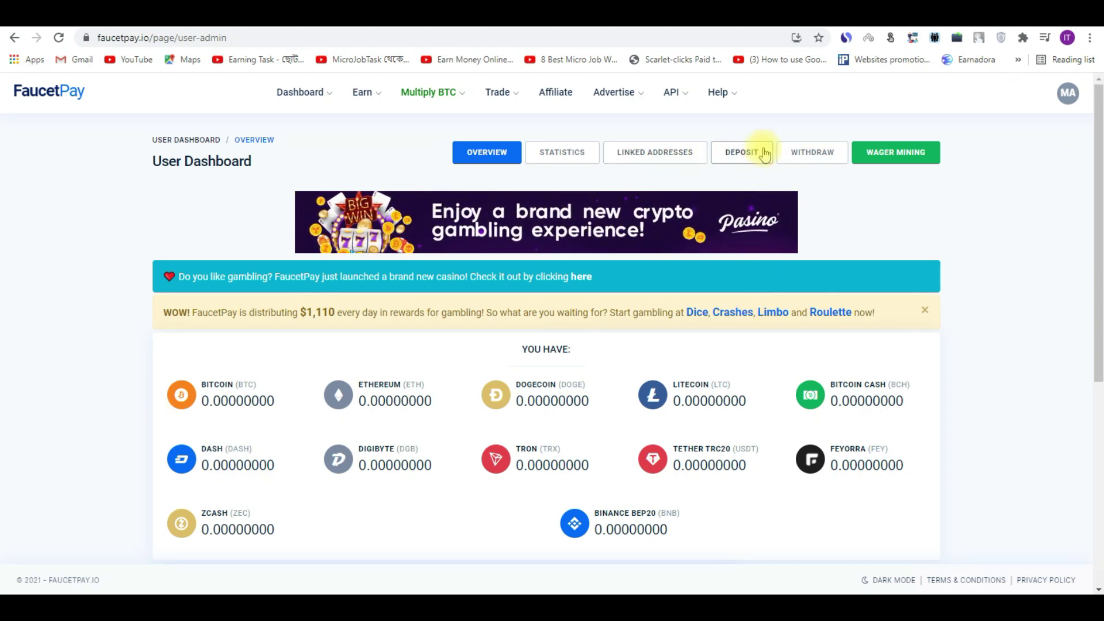
Step: Open the Withdraw page and point out the Normal (4 Hours) and Priority (5 Minutes) sections
{"action": "left_click", "coordinate": [815, 151]}
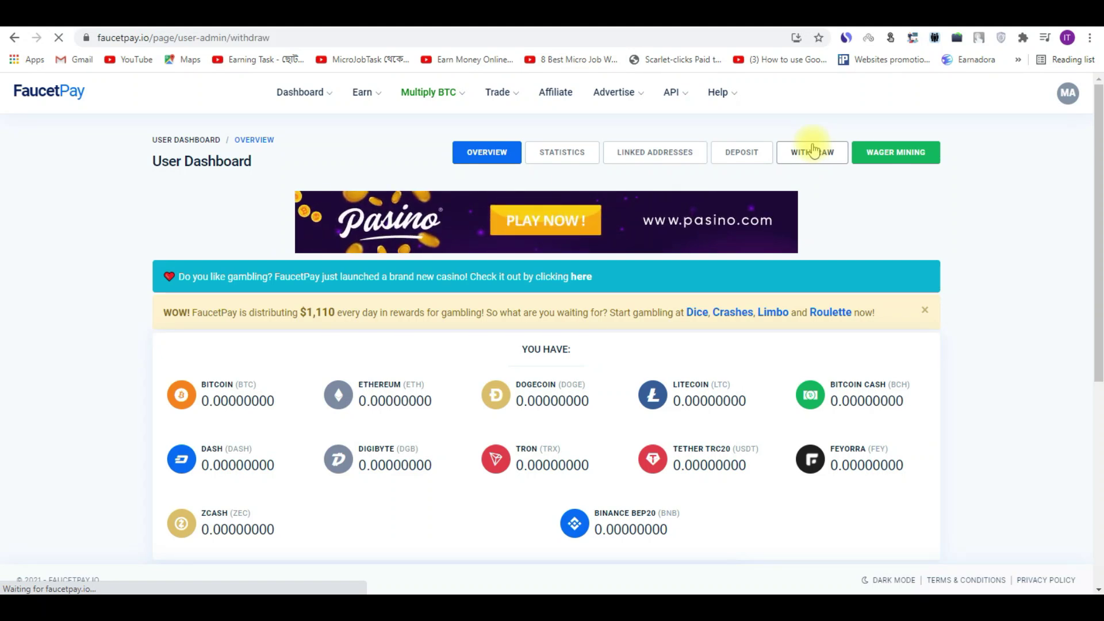
{"action": "scroll", "coordinate": [1099, 287], "scroll_direction": "down", "scroll_amount": 4}
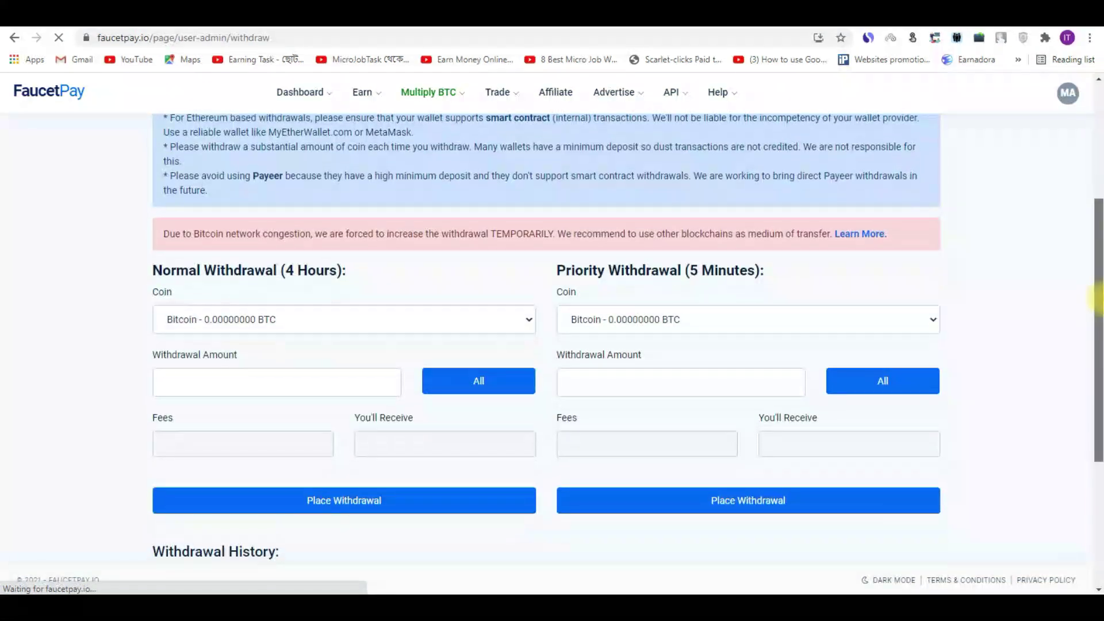
{"action": "left_click", "coordinate": [308, 313]}
{"action": "left_click", "coordinate": [49, 356]}
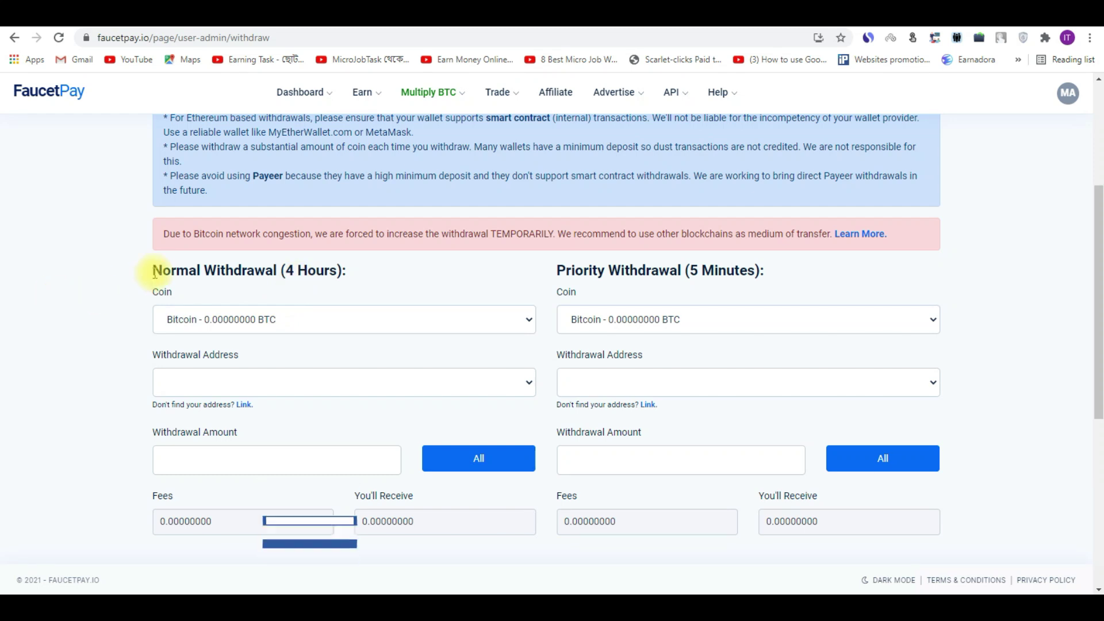
{"action": "left_click_drag", "start_coordinate": [183, 268], "coordinate": [293, 271]}
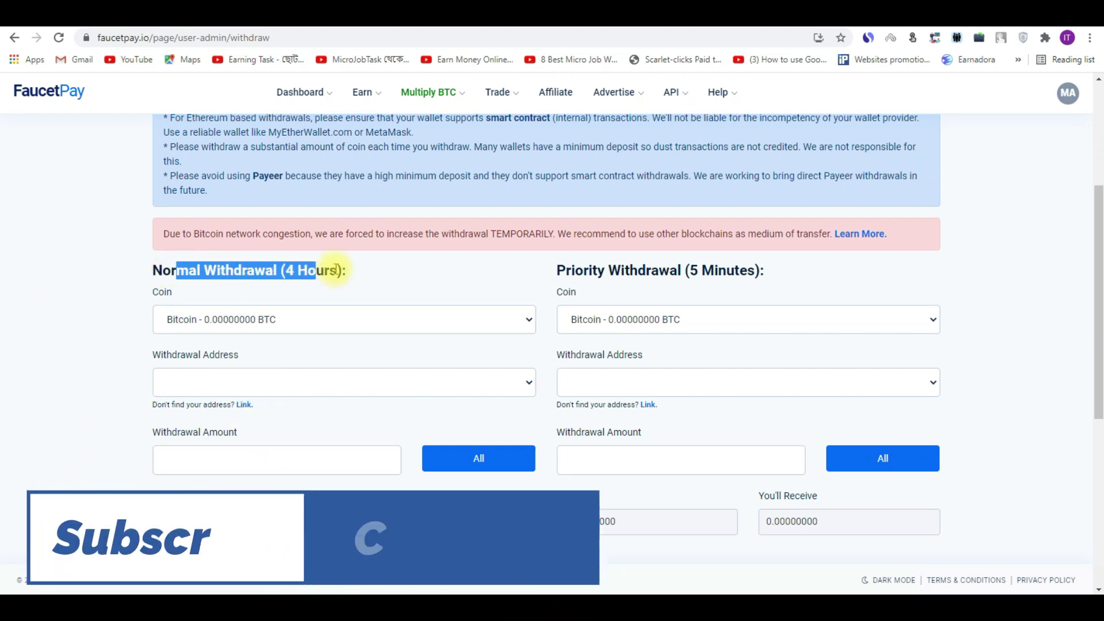
{"action": "left_click", "coordinate": [242, 277]}
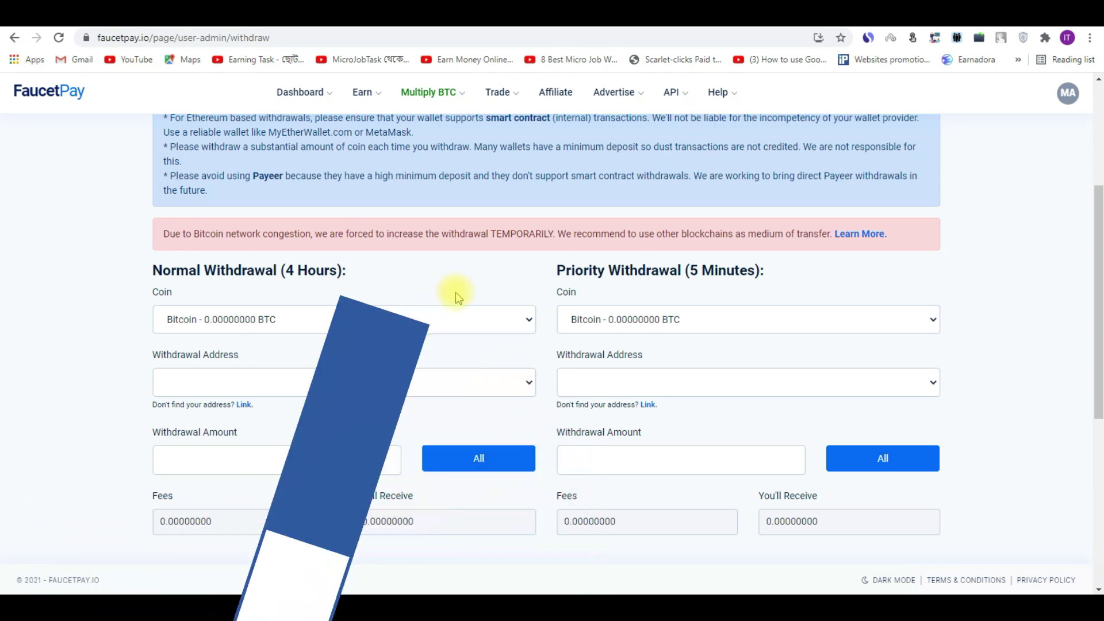
{"action": "left_click_drag", "start_coordinate": [777, 277], "coordinate": [663, 275]}
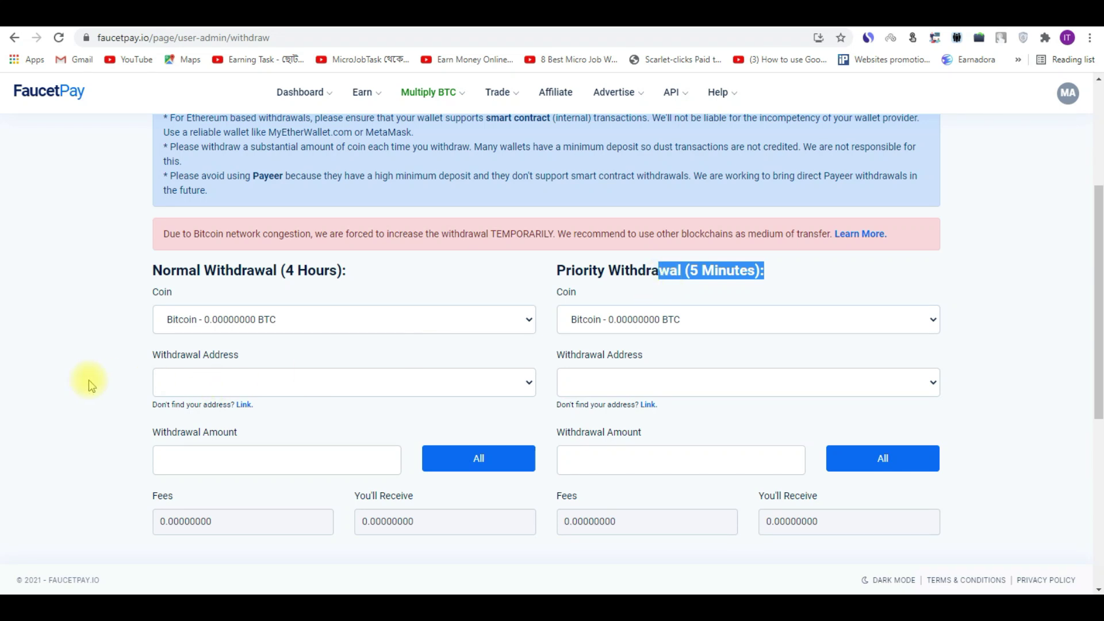
{"action": "left_click", "coordinate": [110, 321]}
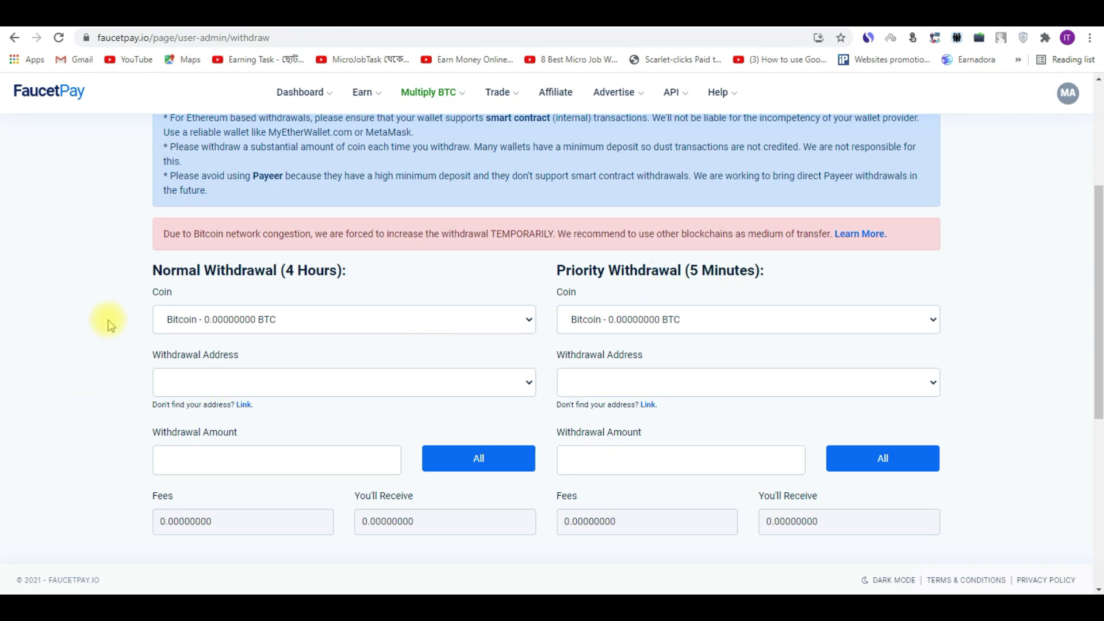
Step: Browse the Normal Withdrawal coin and address lists, leaving Bitcoin selected
{"action": "left_click", "coordinate": [271, 321]}
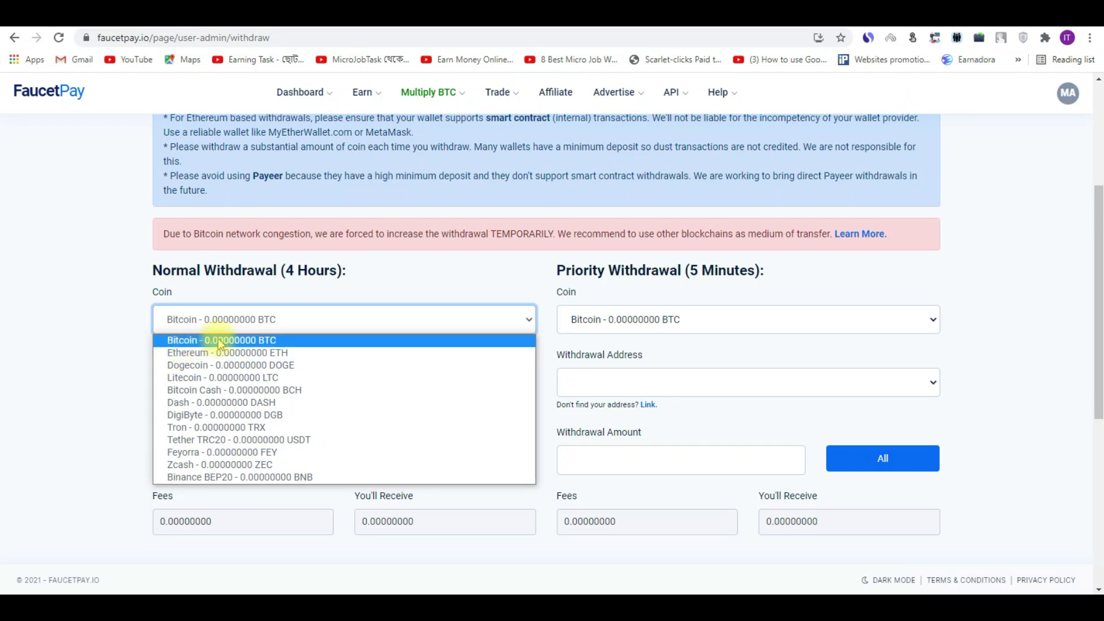
{"action": "left_click", "coordinate": [20, 385]}
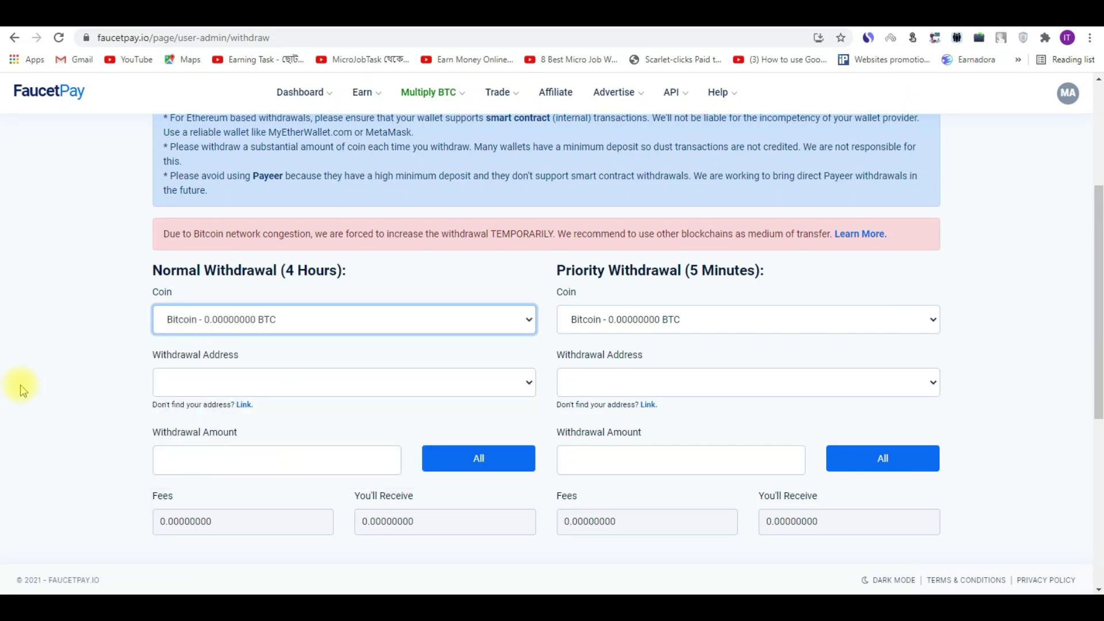
{"action": "left_click", "coordinate": [303, 325]}
{"action": "left_click", "coordinate": [100, 329]}
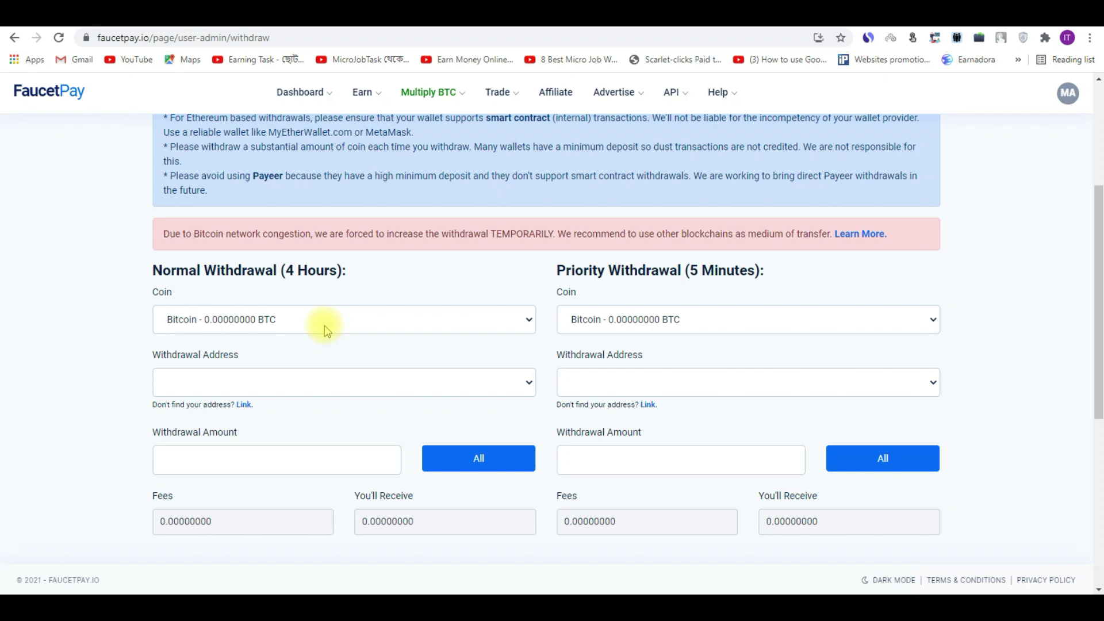
{"action": "left_click", "coordinate": [179, 378]}
{"action": "left_click", "coordinate": [100, 366]}
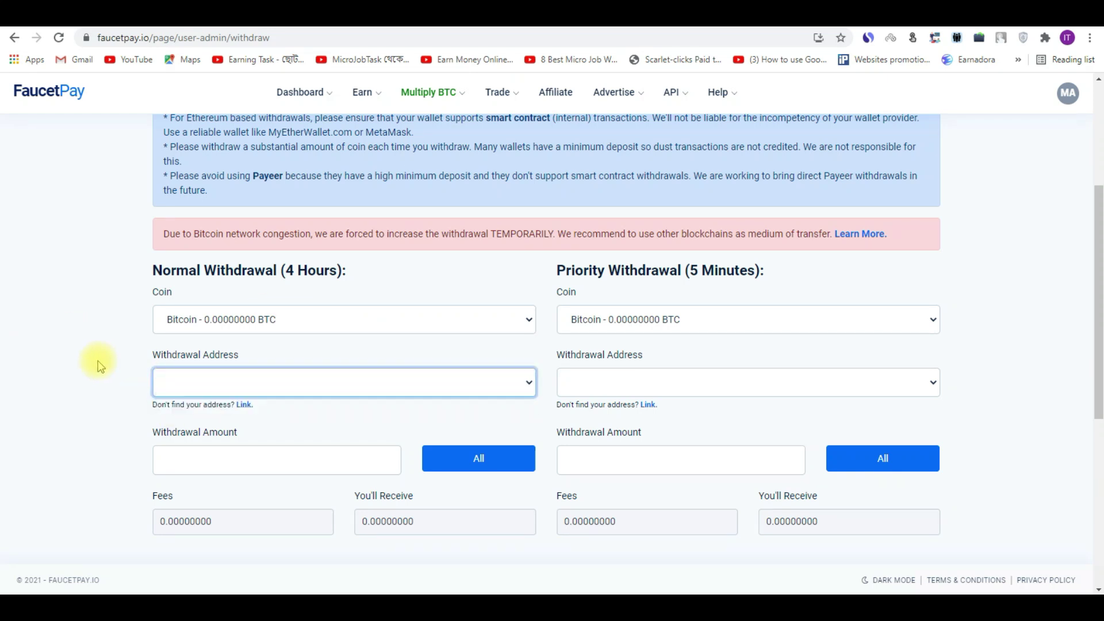
{"action": "left_click", "coordinate": [187, 375]}
Step: Set the Normal Withdrawal coin to Dogecoin and review the address and amount fields
{"action": "left_click", "coordinate": [299, 331]}
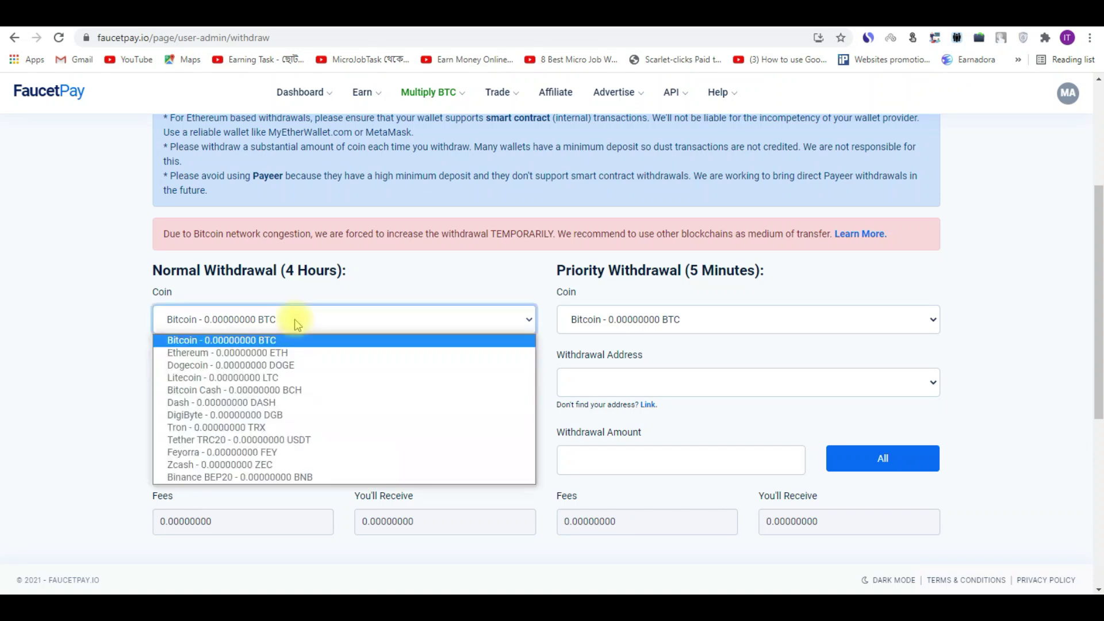
{"action": "left_click", "coordinate": [173, 365]}
{"action": "left_click", "coordinate": [216, 384]}
{"action": "left_click", "coordinate": [24, 365]}
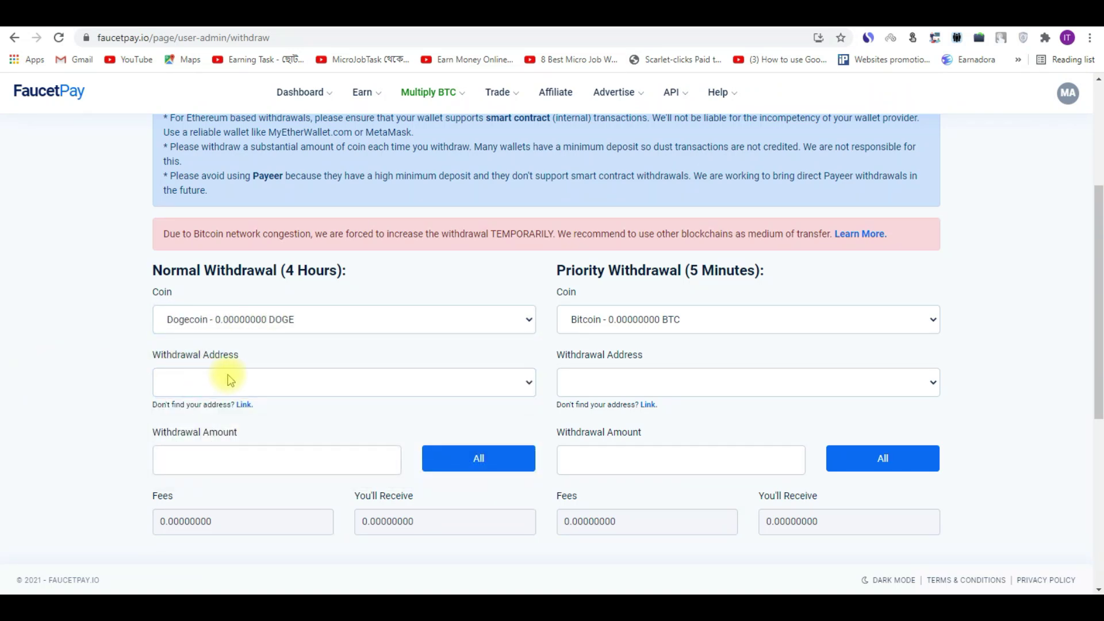
{"action": "left_click", "coordinate": [194, 452]}
{"action": "left_click", "coordinate": [78, 431]}
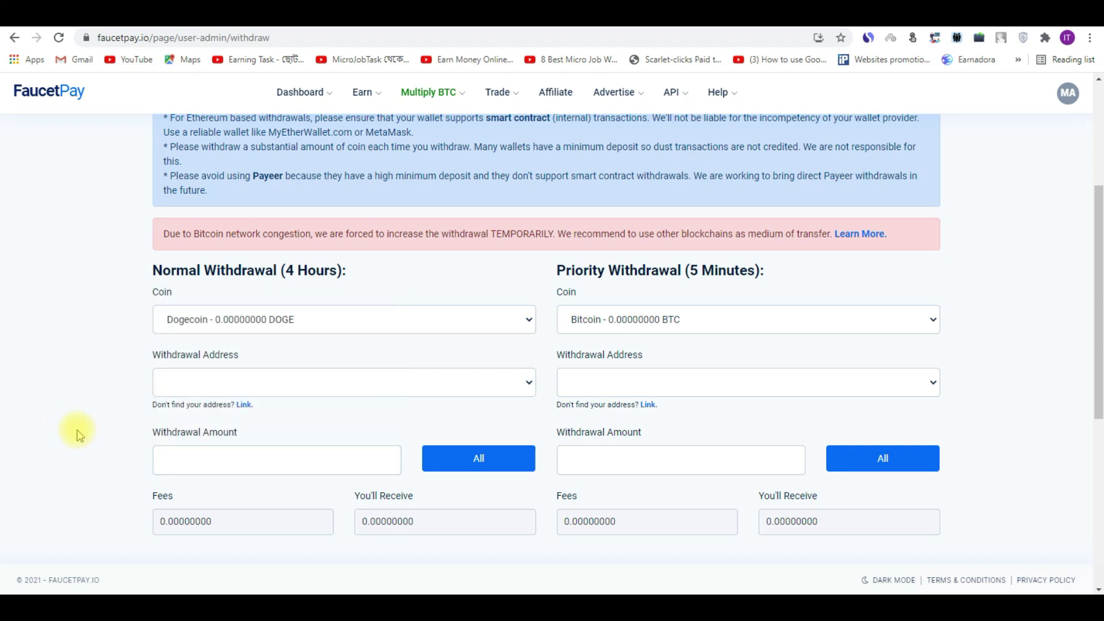
{"action": "scroll", "coordinate": [1098, 286], "scroll_direction": "down", "scroll_amount": 2}
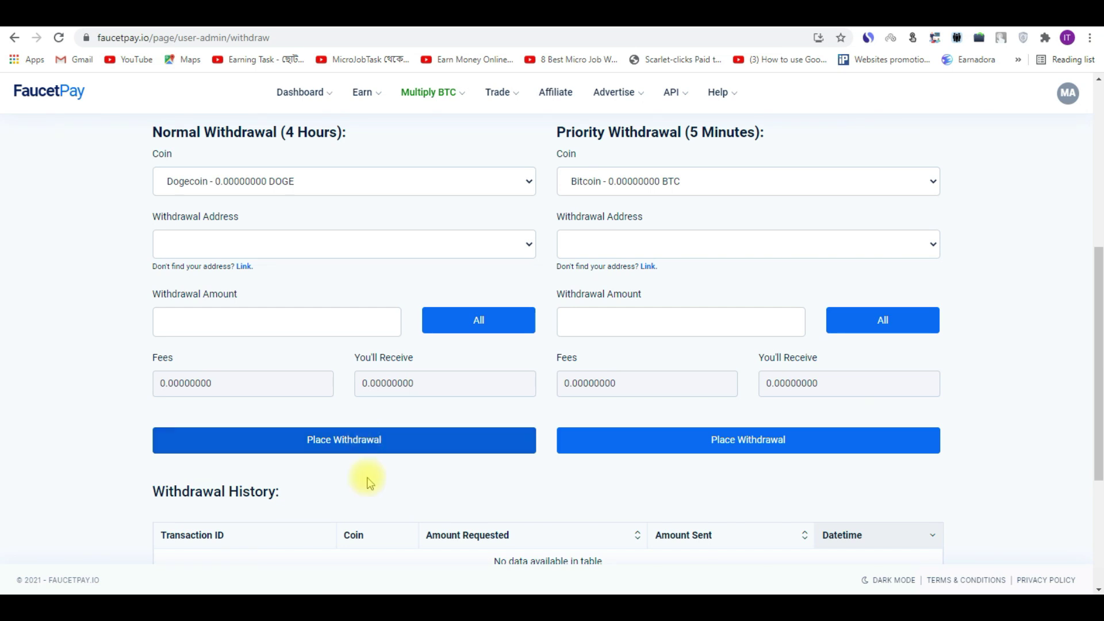
{"action": "scroll", "coordinate": [1099, 377], "scroll_direction": "up", "scroll_amount": 6}
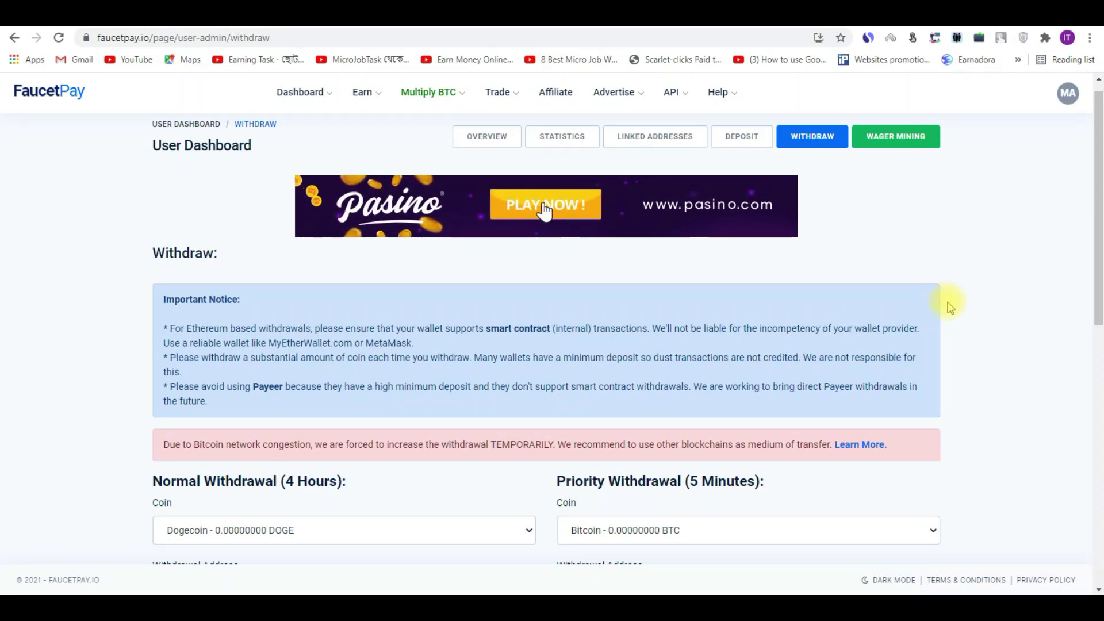
{"action": "scroll", "coordinate": [1097, 152], "scroll_direction": "up", "scroll_amount": 1}
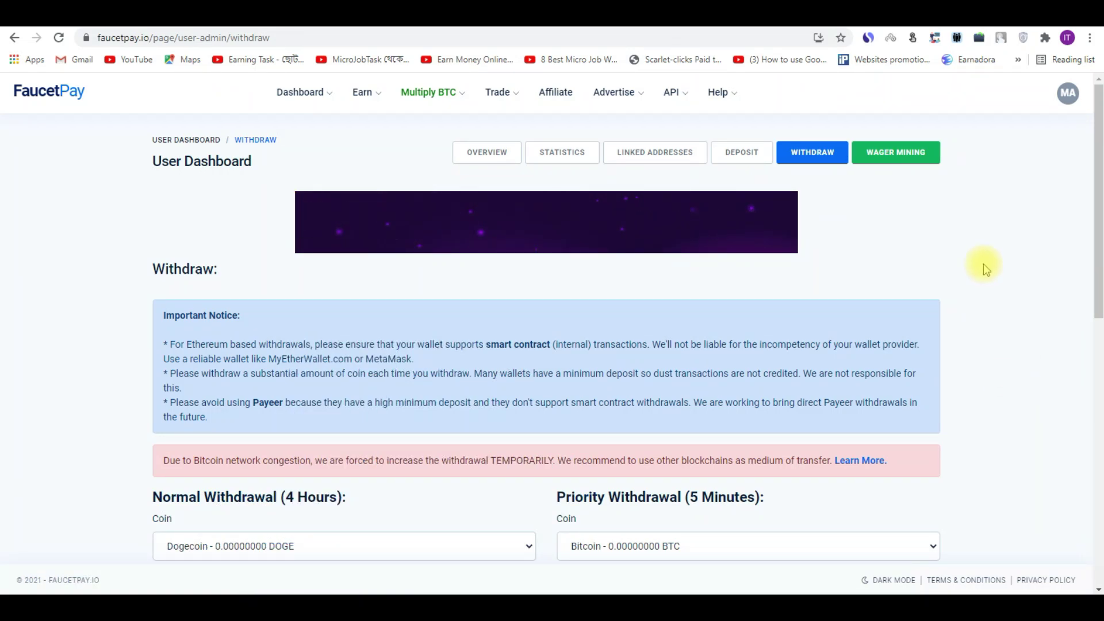
Step: Return from the withdrawal forms to FaucetPay's User Dashboard overview of balances
{"action": "left_click", "coordinate": [741, 152]}
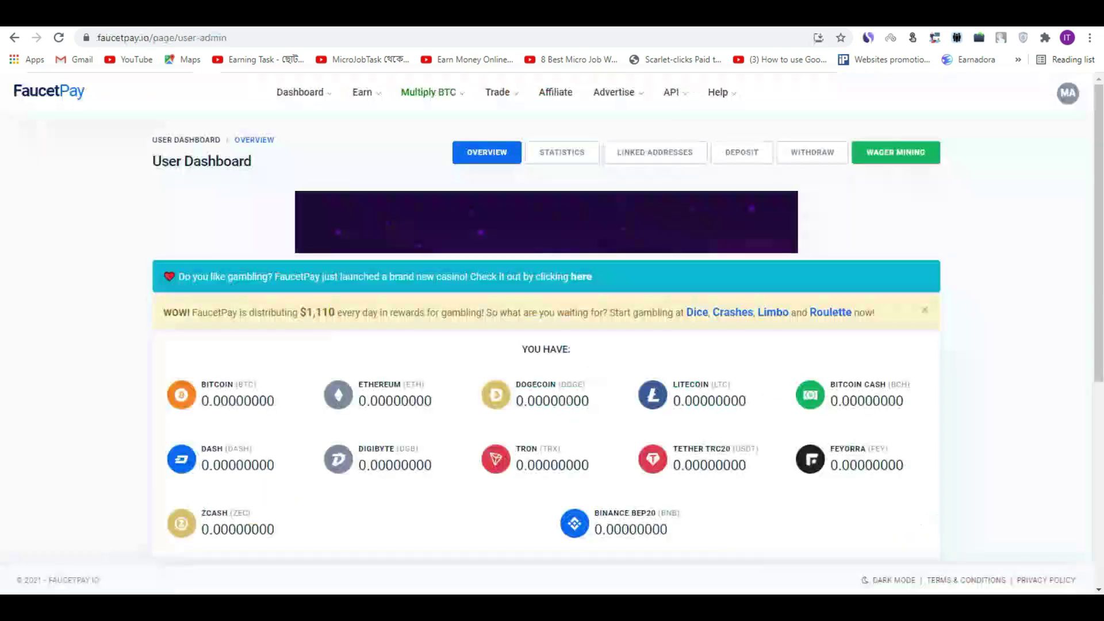
Step: Generate FaucetPay's per-coin deposit addresses by reloading the User Dashboard and reopening Deposit
{"action": "left_click", "coordinate": [742, 155]}
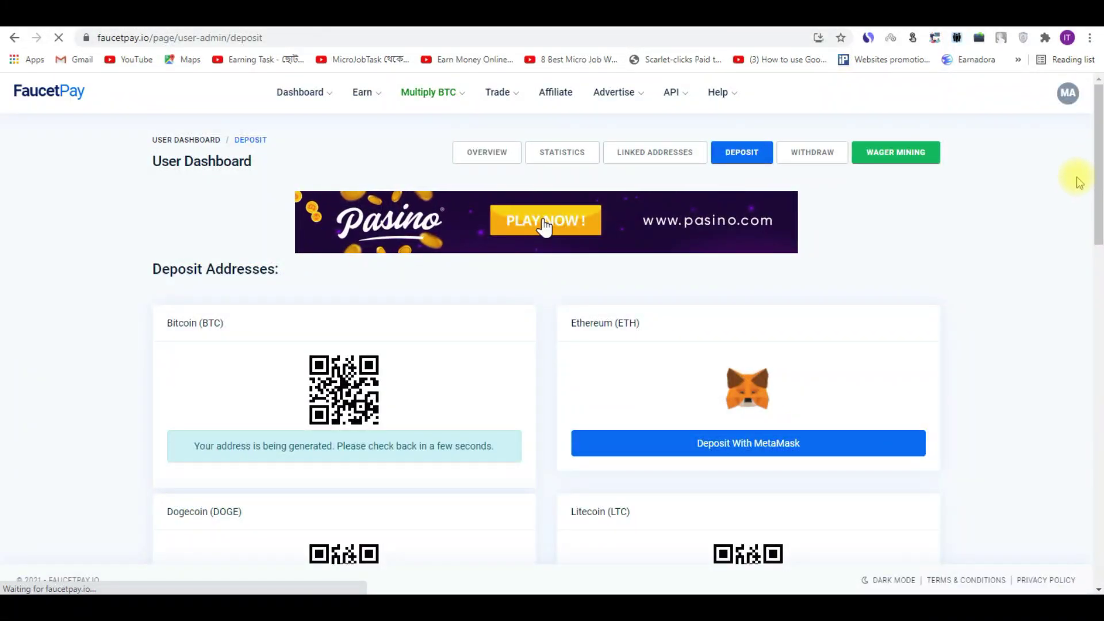
{"action": "scroll", "coordinate": [1087, 144], "scroll_direction": "down", "scroll_amount": 2}
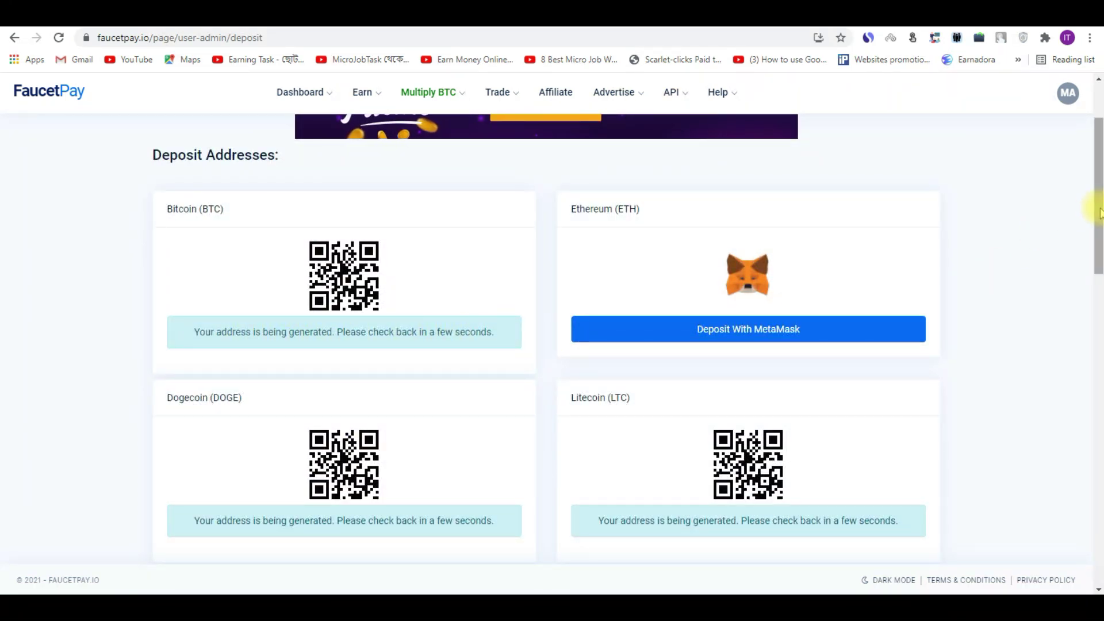
{"action": "scroll", "coordinate": [1096, 210], "scroll_direction": "up", "scroll_amount": 2}
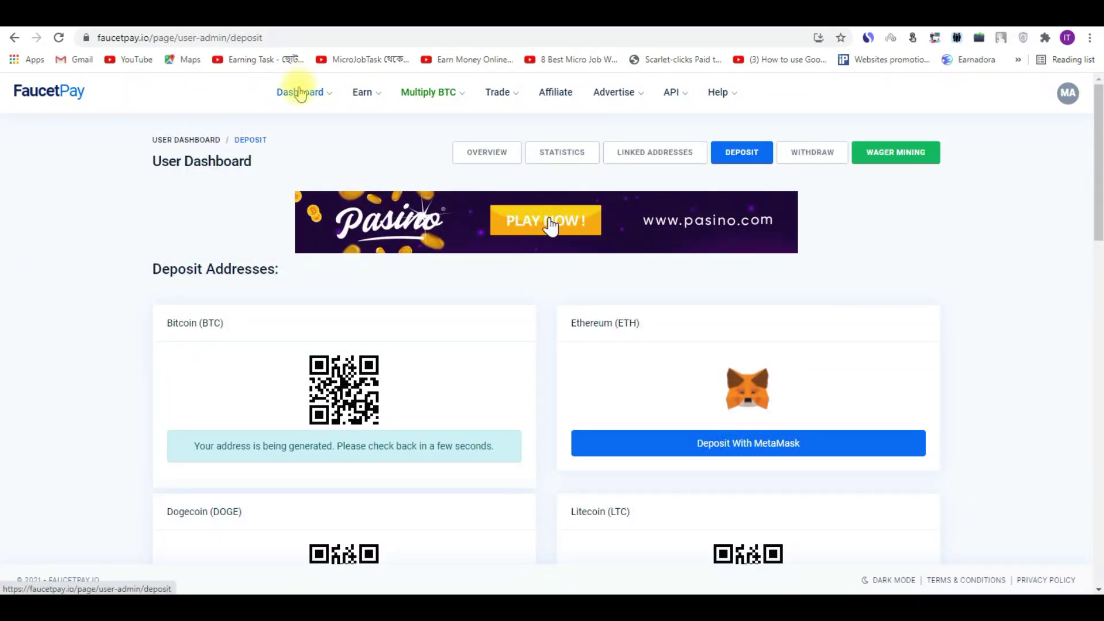
{"action": "left_click", "coordinate": [296, 95]}
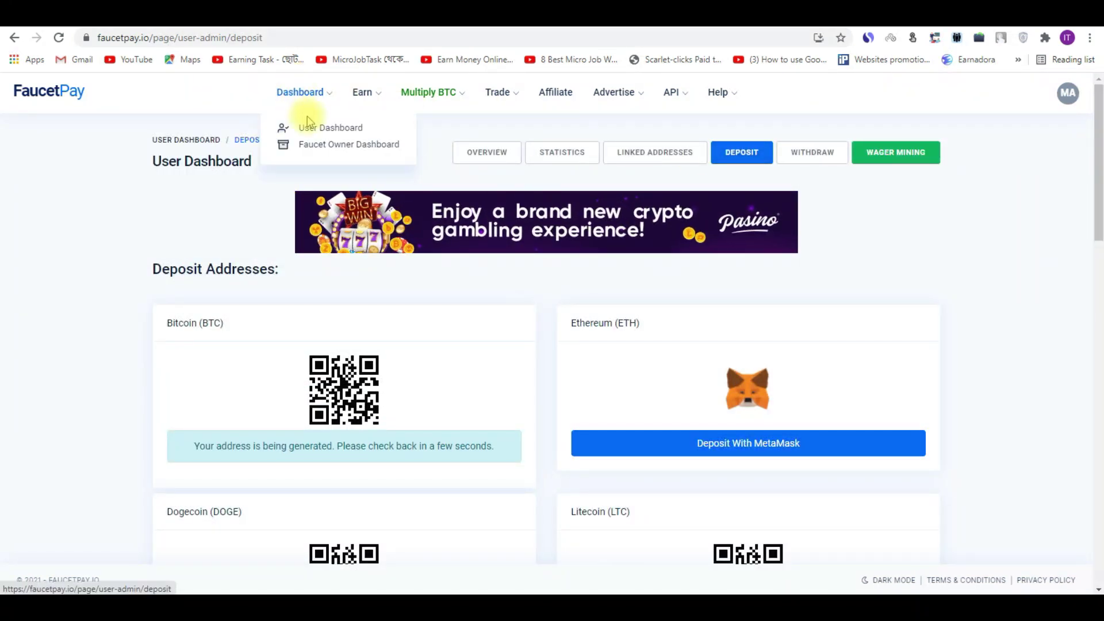
{"action": "left_click", "coordinate": [318, 130]}
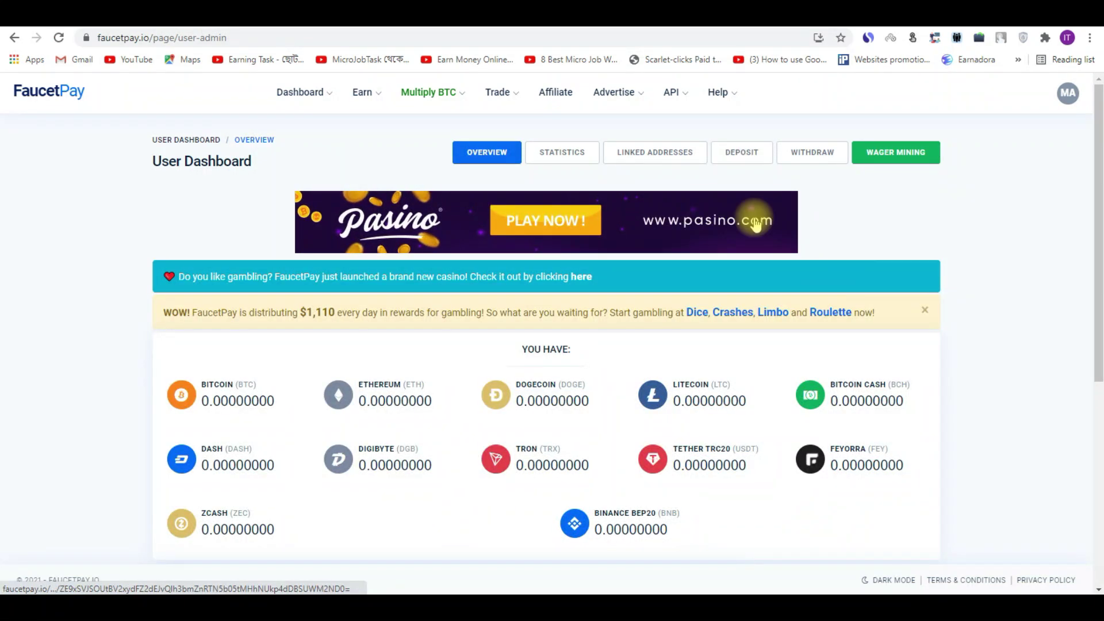
{"action": "left_click", "coordinate": [742, 152]}
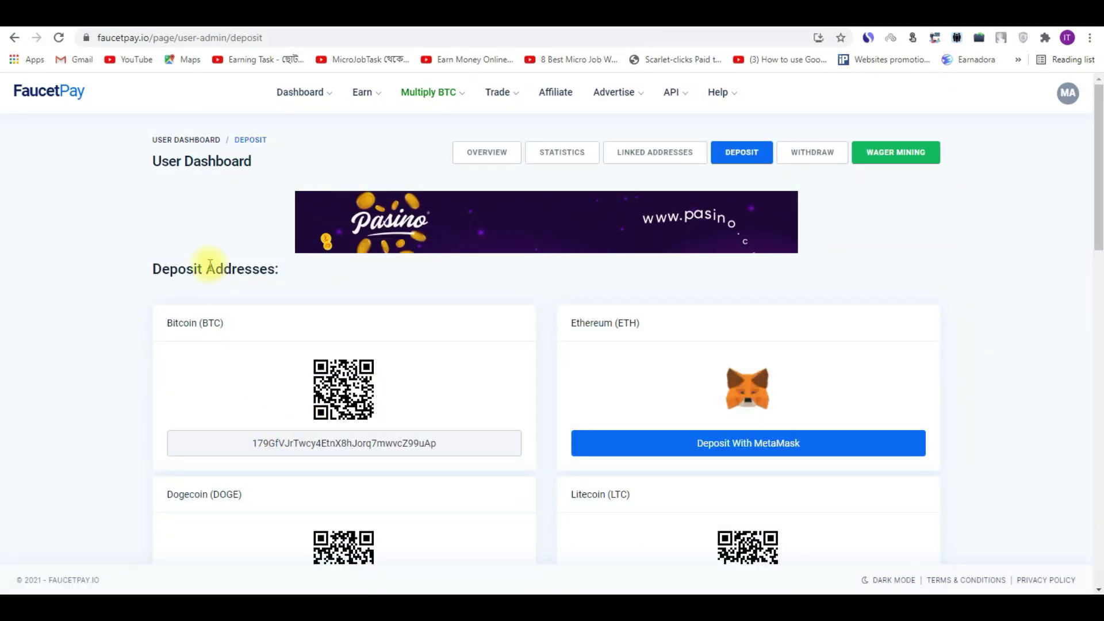
Step: Copy the Bitcoin deposit address from FaucetPay's Deposit page
{"action": "left_click_drag", "start_coordinate": [1097, 172], "coordinate": [1099, 219]}
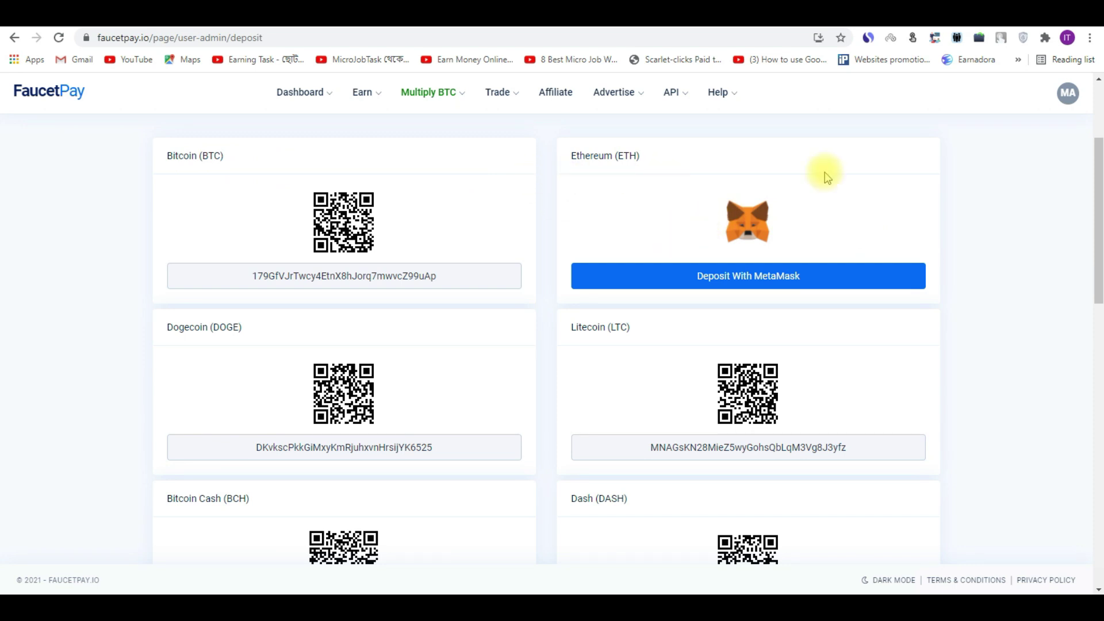
{"action": "left_click_drag", "start_coordinate": [1098, 147], "coordinate": [1098, 222]}
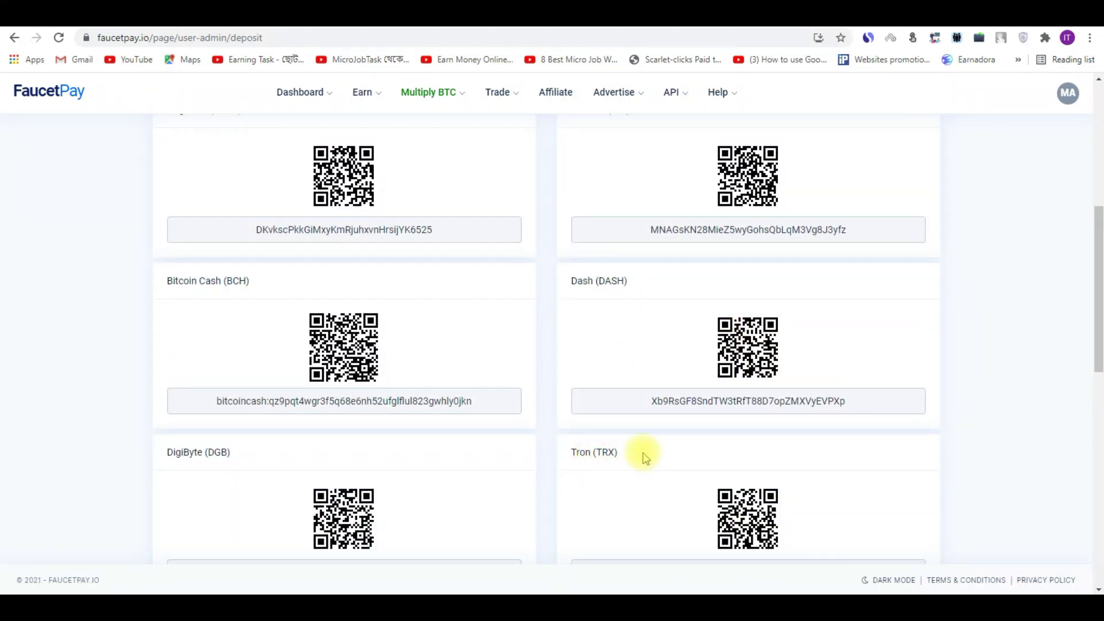
{"action": "left_click_drag", "start_coordinate": [1098, 256], "coordinate": [929, 185]}
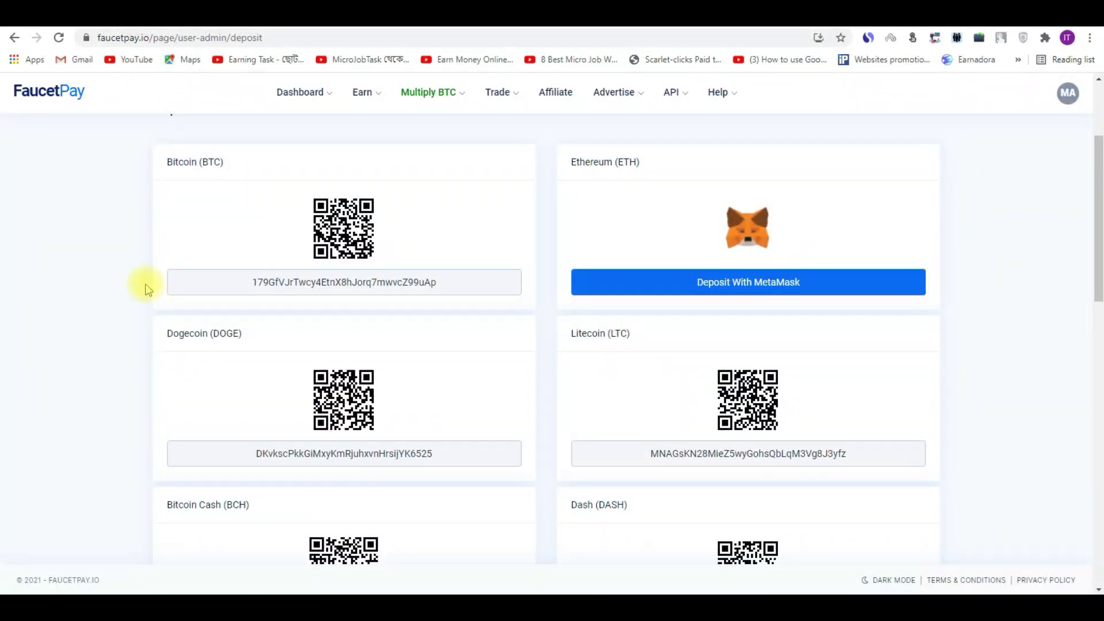
{"action": "left_click", "coordinate": [339, 283]}
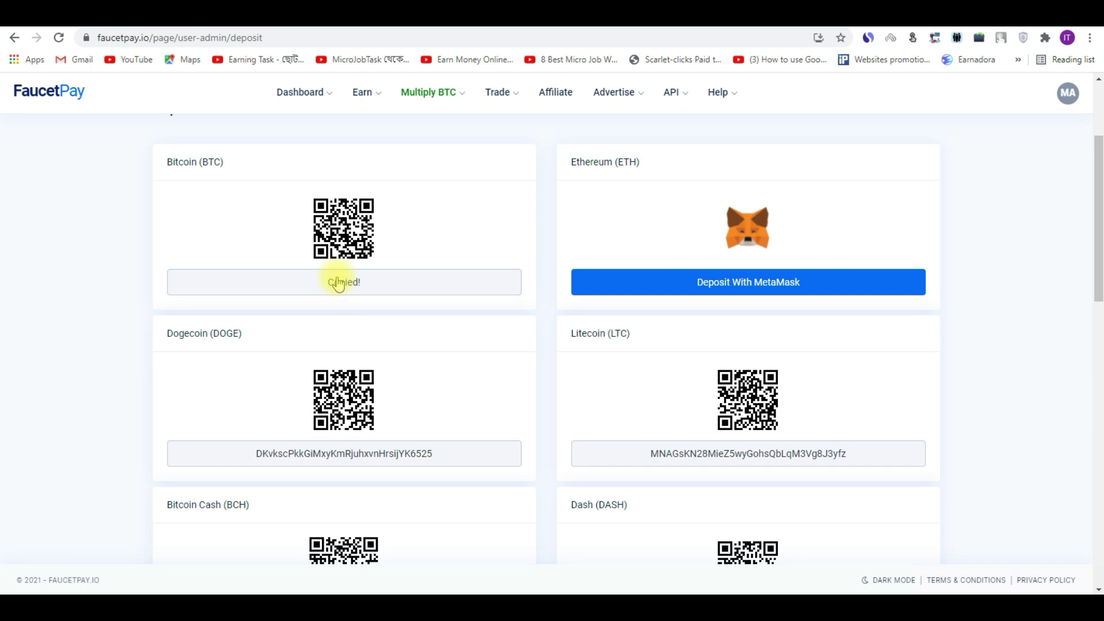
{"action": "key", "text": "ctrl+Tab"}
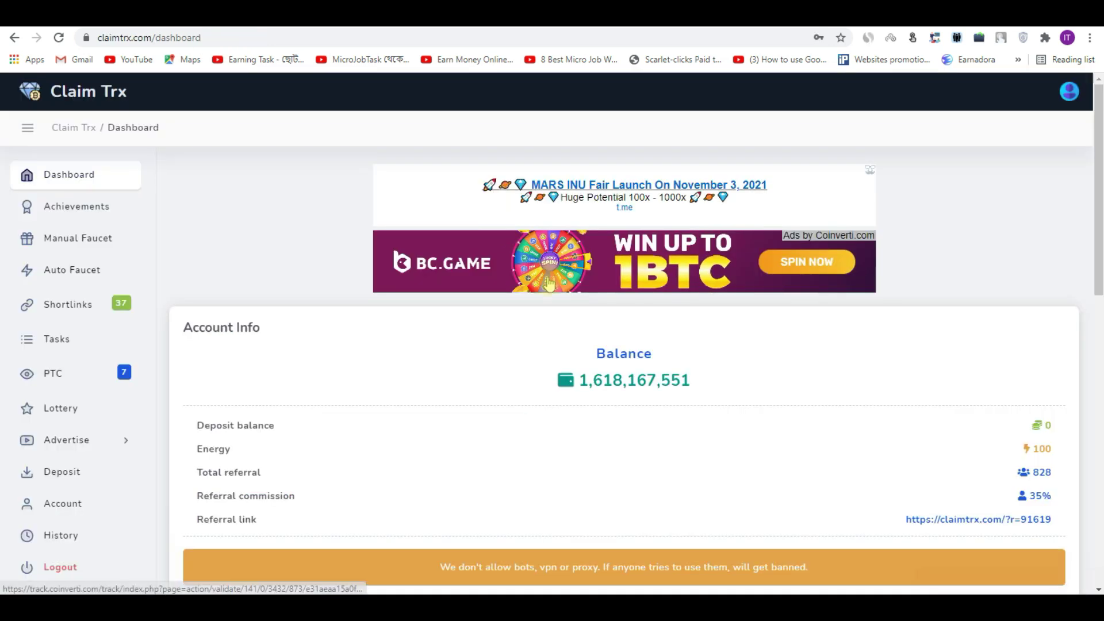
Step: Set Claim Trx's withdraw method to Litecoin - FaucetPay and paste the copied address into the wallet field
{"action": "left_click_drag", "start_coordinate": [1099, 167], "coordinate": [1098, 336]}
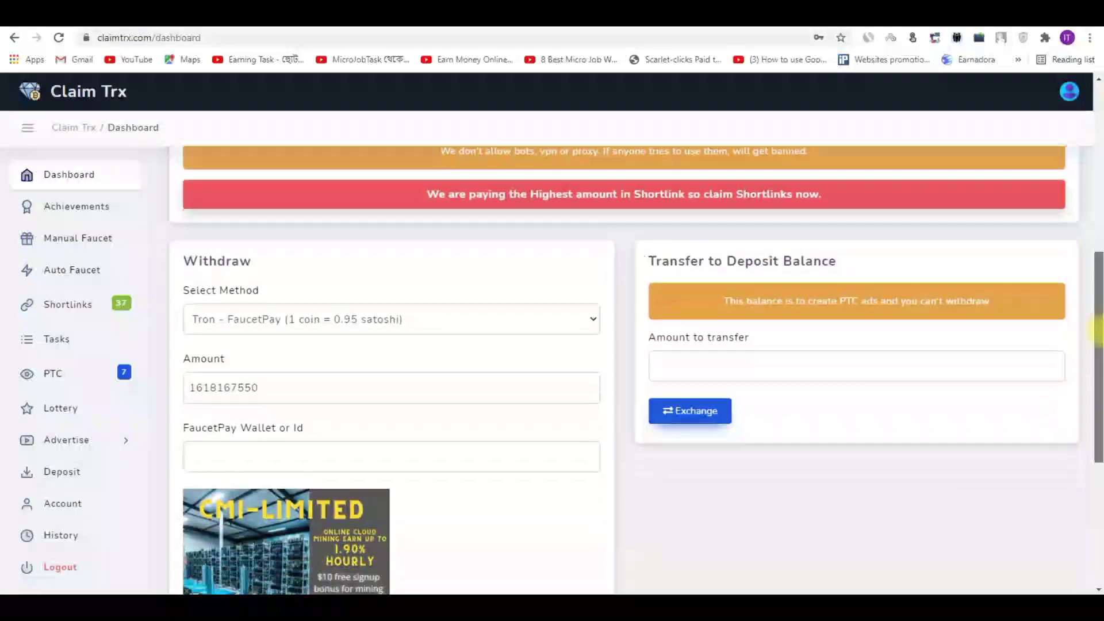
{"action": "left_click", "coordinate": [396, 312]}
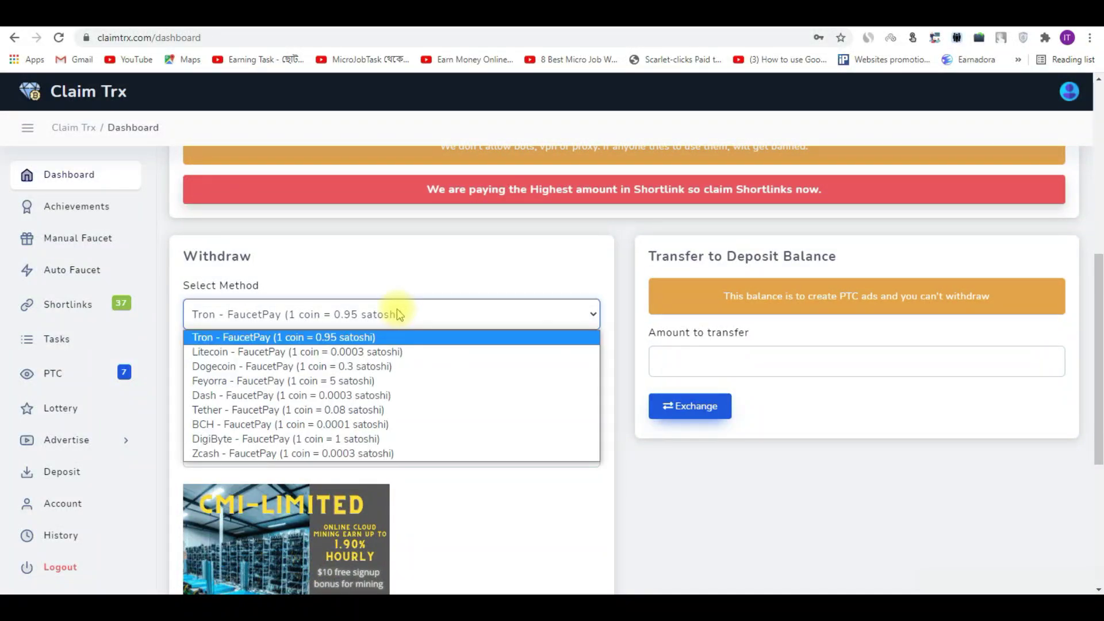
{"action": "left_click", "coordinate": [292, 357]}
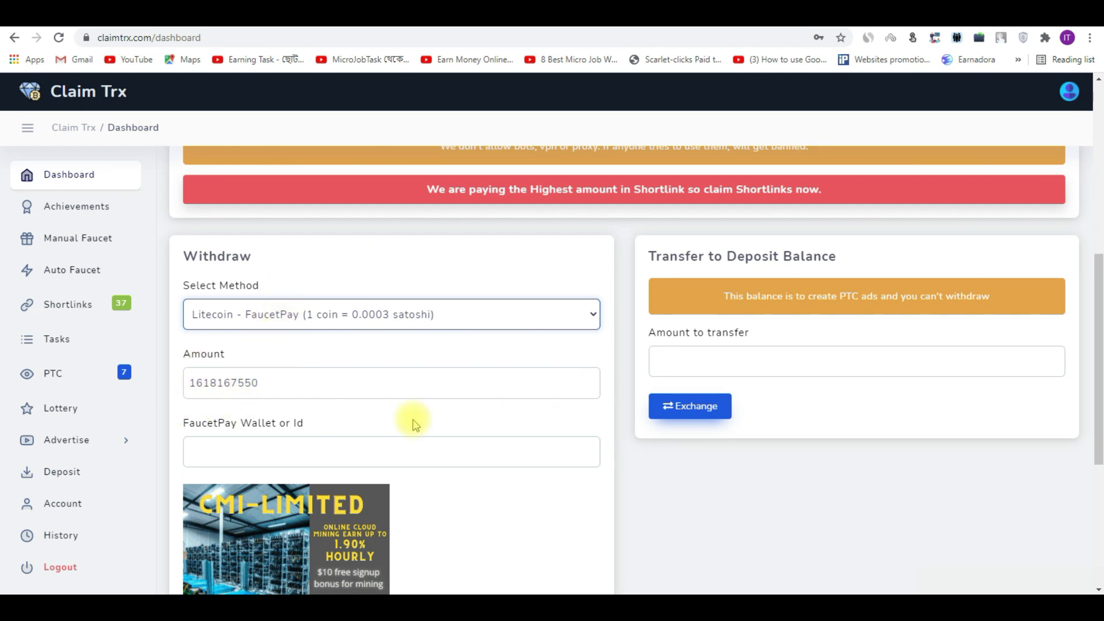
{"action": "left_click", "coordinate": [246, 441]}
{"action": "right_click", "coordinate": [245, 441]}
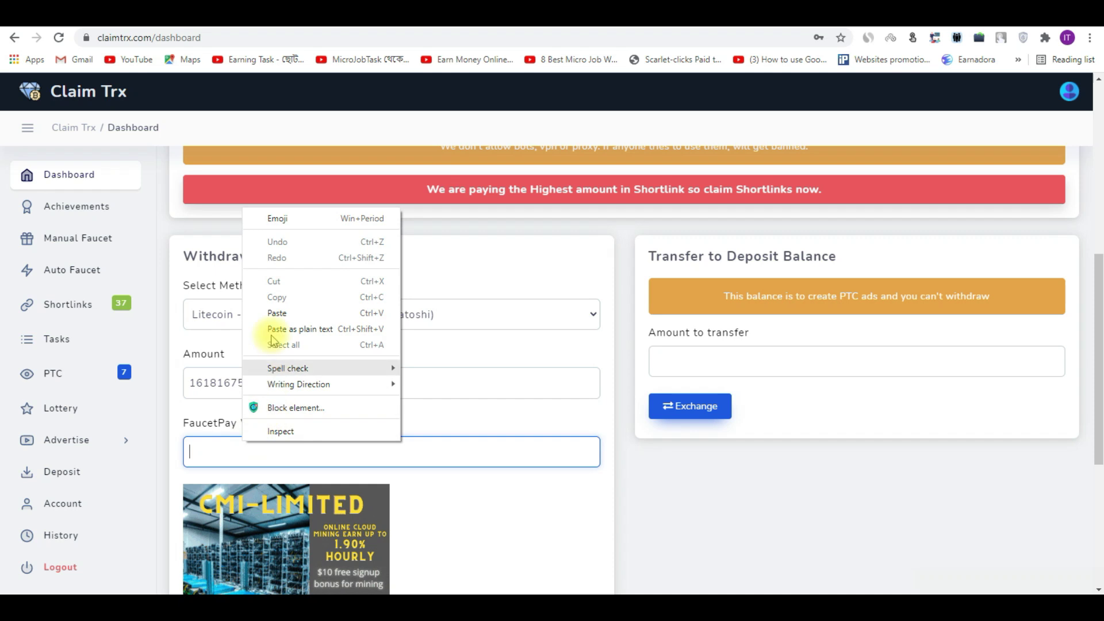
{"action": "left_click", "coordinate": [272, 315]}
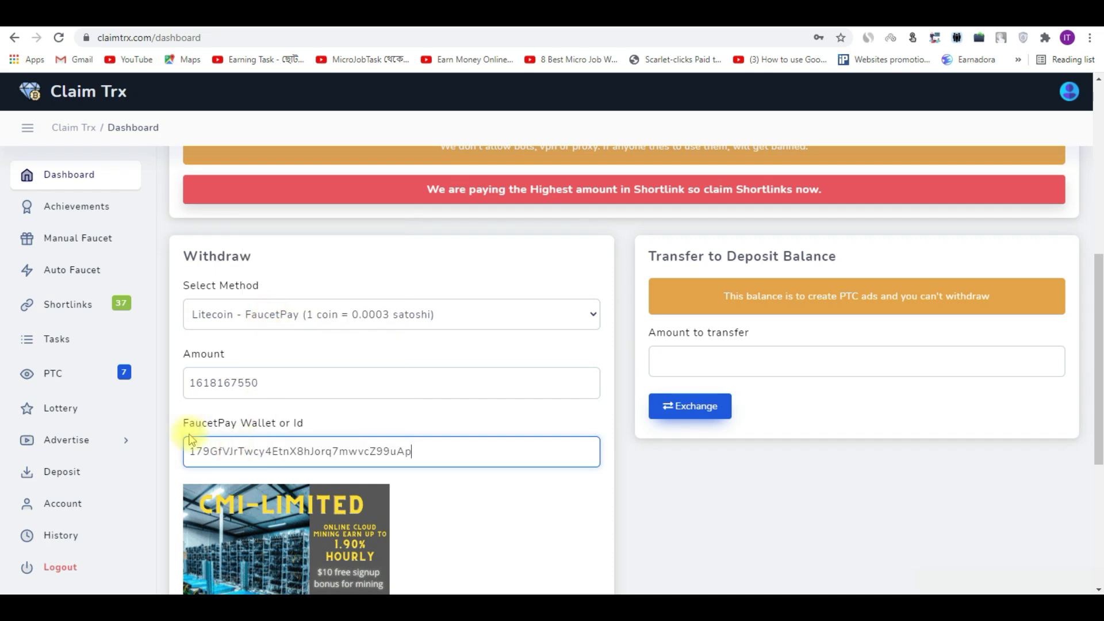
{"action": "left_click", "coordinate": [224, 328]}
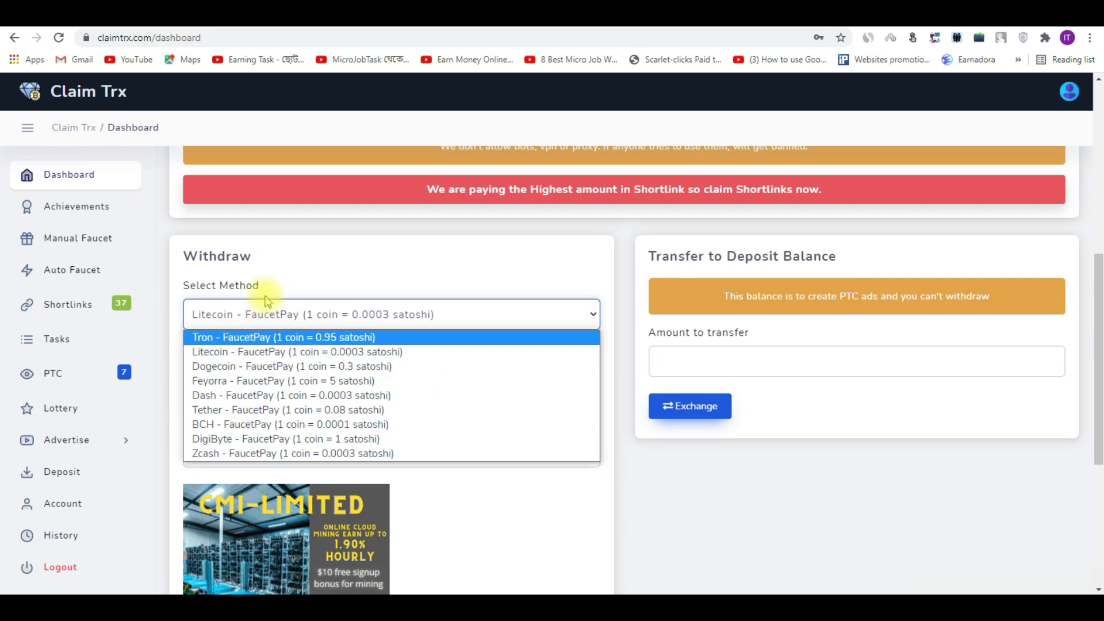
{"action": "left_click", "coordinate": [292, 273]}
{"action": "key", "text": "ctrl+Tab"}
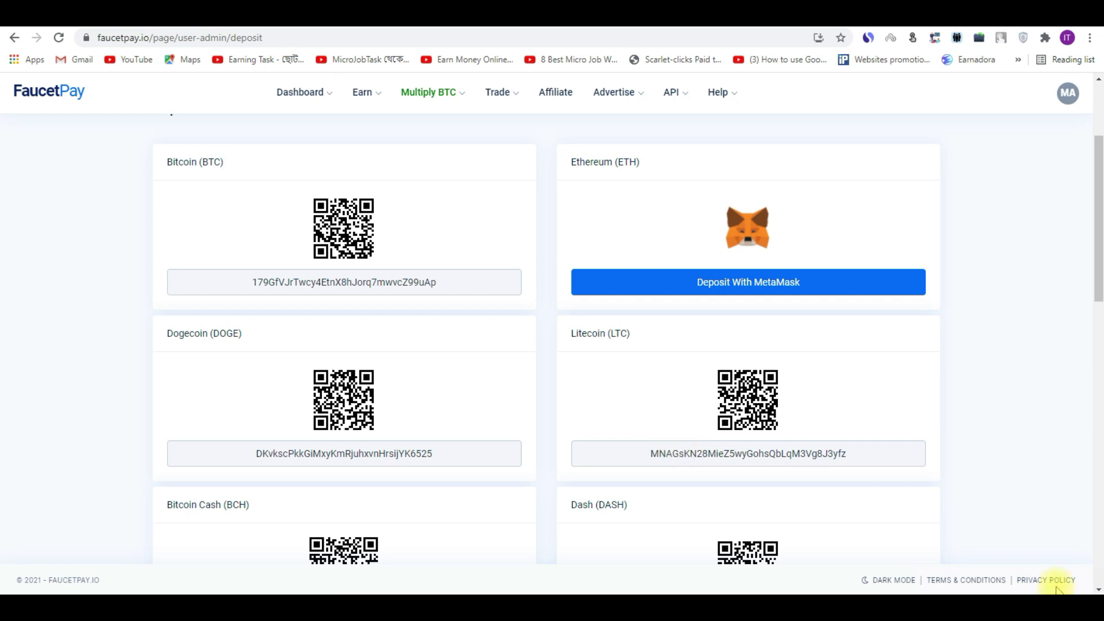
Step: Copy the Tron (TRX) deposit address from FaucetPay for the Claim Trx withdraw form
{"action": "scroll", "coordinate": [921, 489], "scroll_direction": "down", "scroll_amount": 7}
{"action": "left_click", "coordinate": [811, 384]}
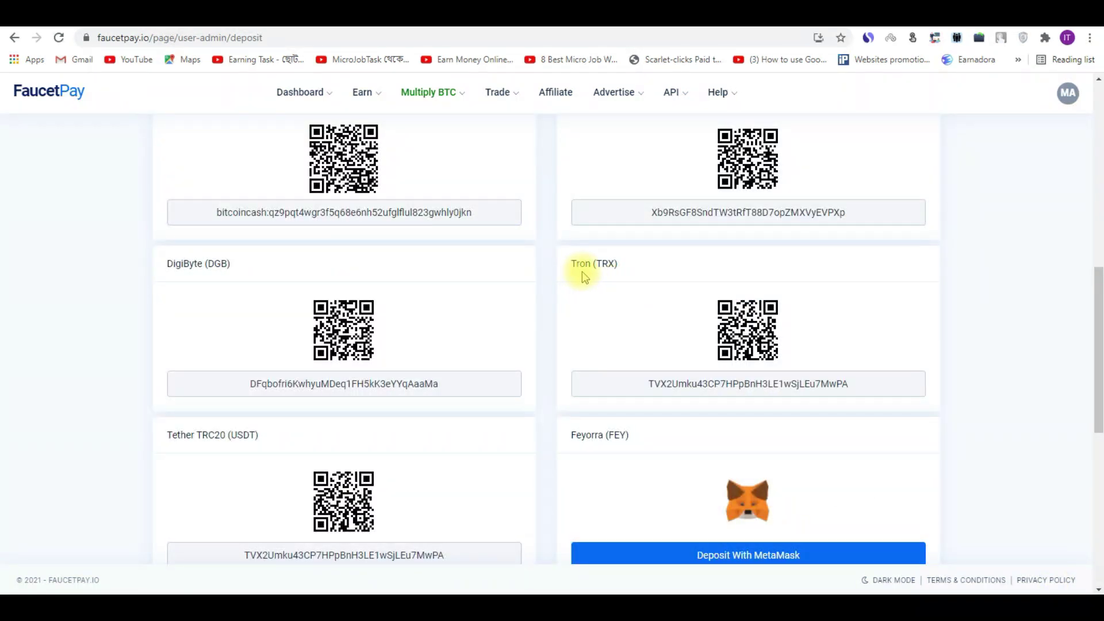
{"action": "left_click_drag", "start_coordinate": [1098, 302], "coordinate": [1097, 217]}
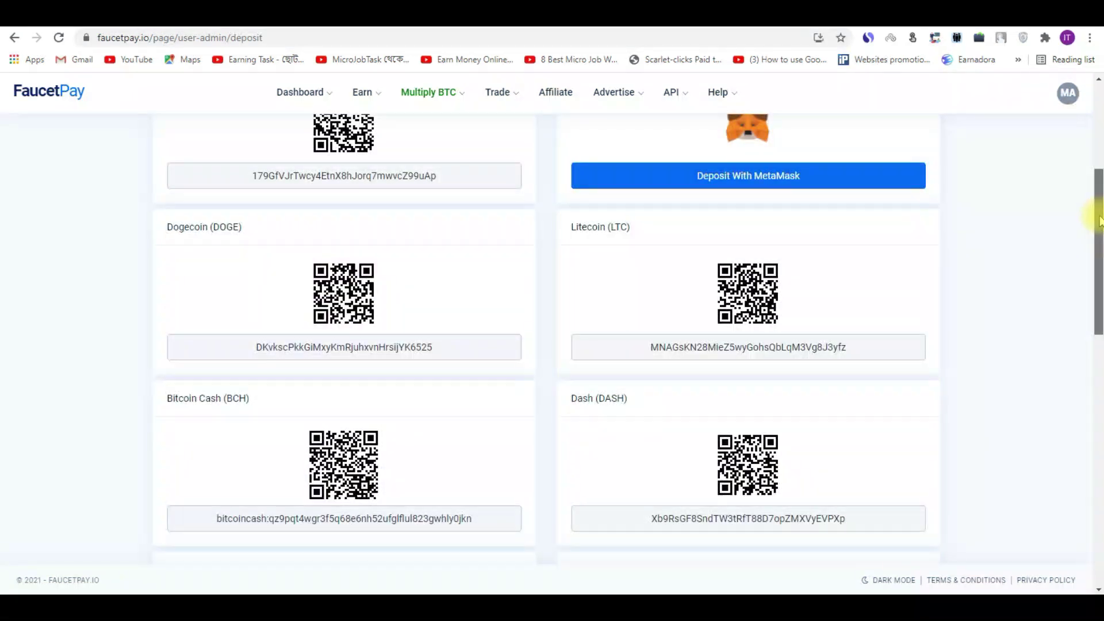
{"action": "scroll", "coordinate": [587, 352], "scroll_direction": "up", "scroll_amount": 1}
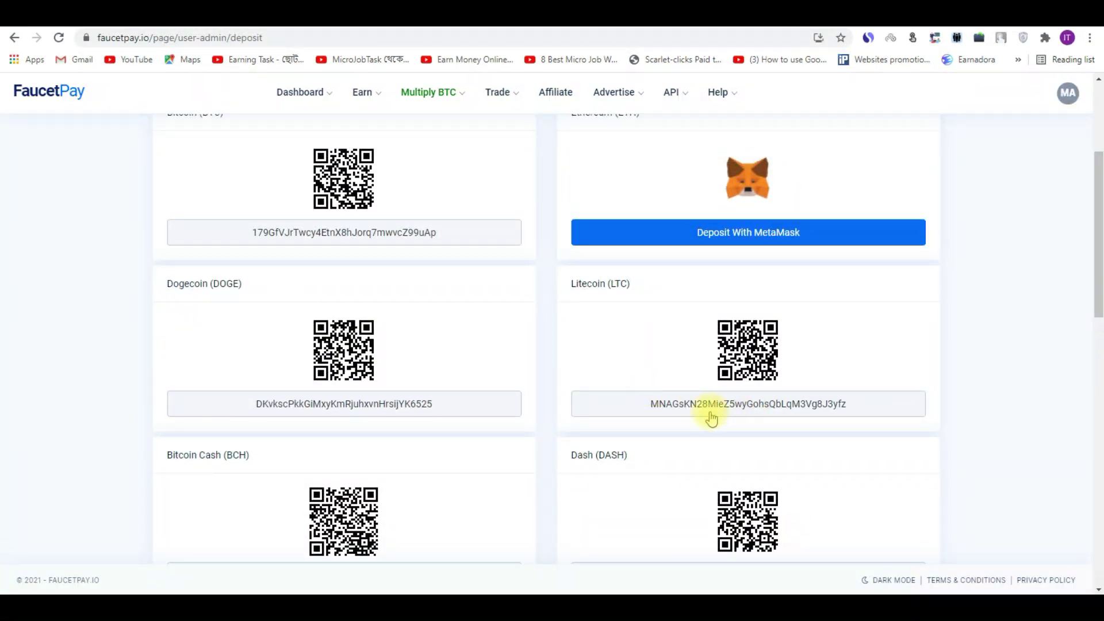
{"action": "left_click", "coordinate": [333, 15]}
{"action": "left_click", "coordinate": [254, 322]}
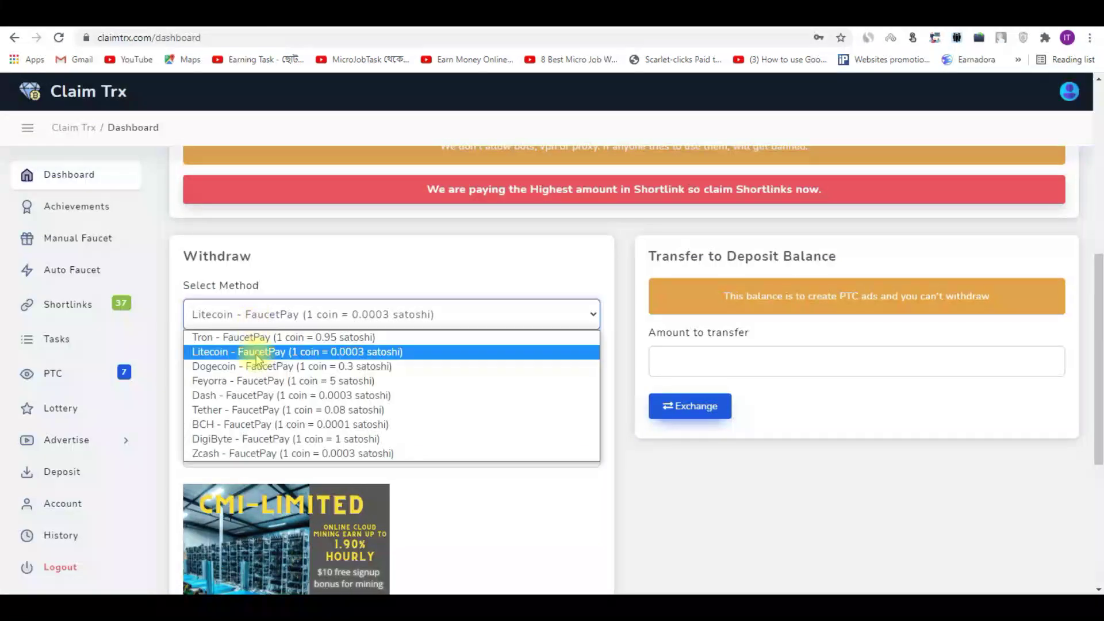
Step: Withdraw via Tron - FaucetPay to the pasted TRX address, sending 1537259172.5 satoshi, and acknowledge success
{"action": "left_click", "coordinate": [204, 335]}
{"action": "double_click", "coordinate": [289, 447]}
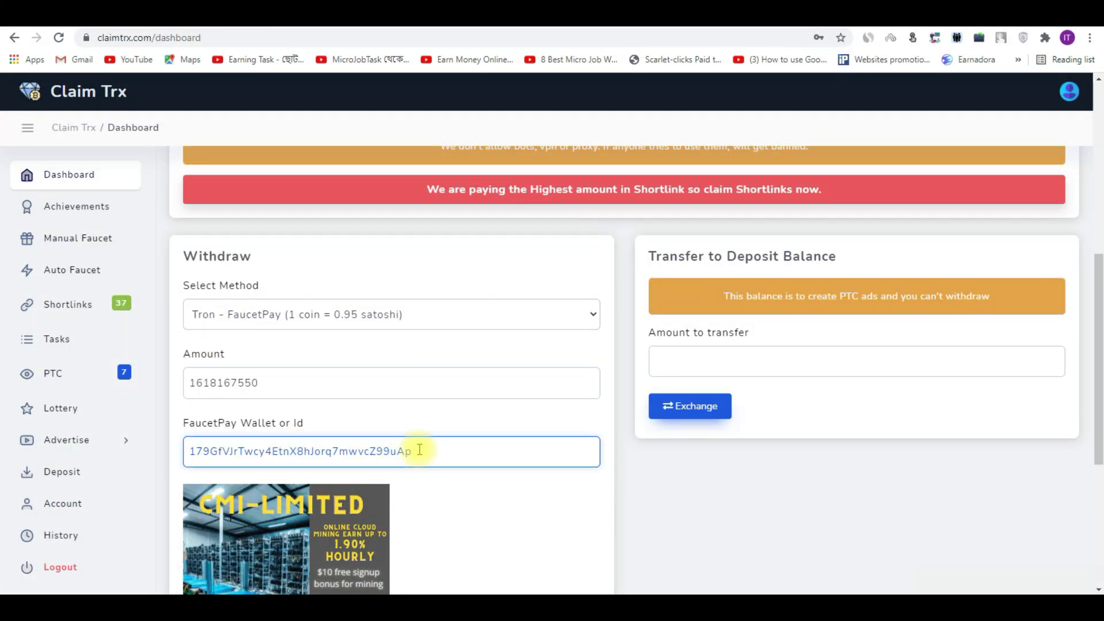
{"action": "key", "text": "BackSpace"}
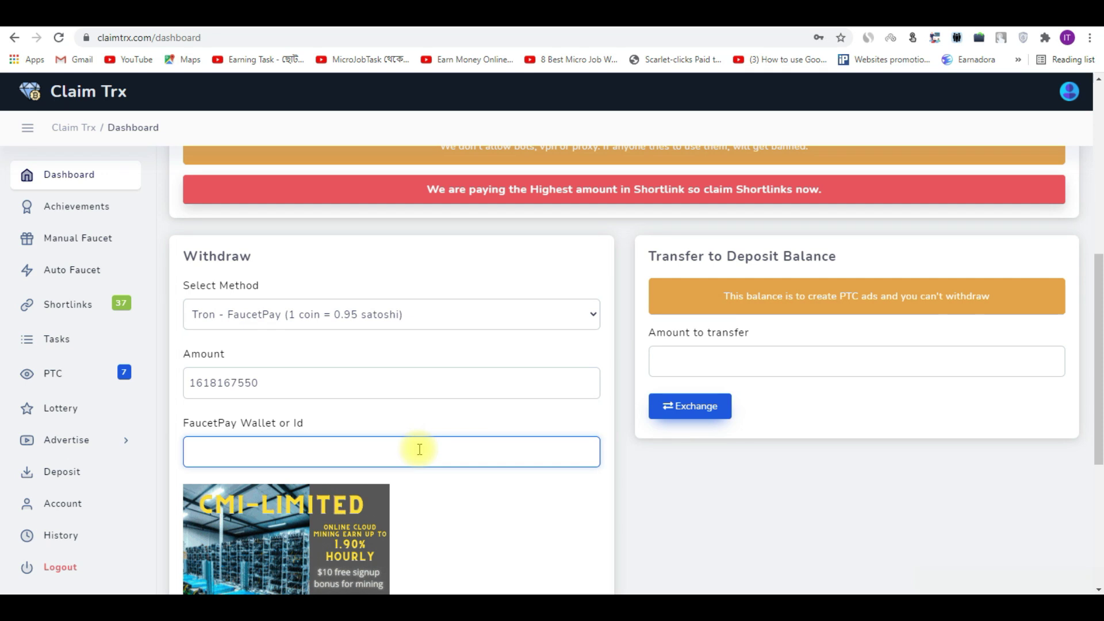
{"action": "right_click", "coordinate": [278, 450]}
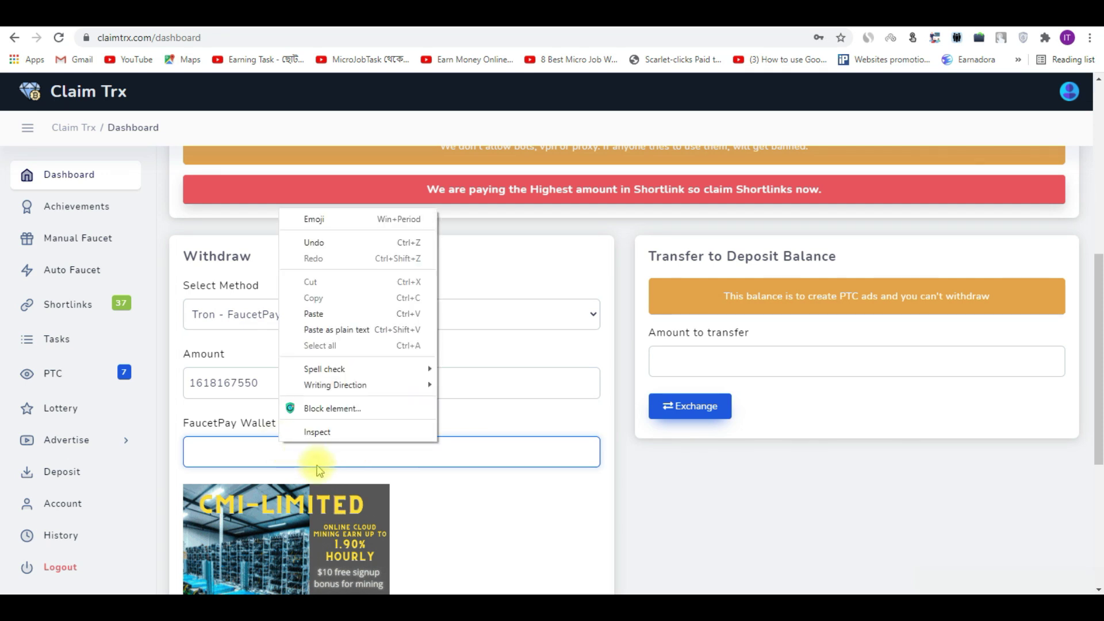
{"action": "left_click", "coordinate": [314, 311]}
{"action": "left_click_drag", "start_coordinate": [1099, 253], "coordinate": [1098, 368]}
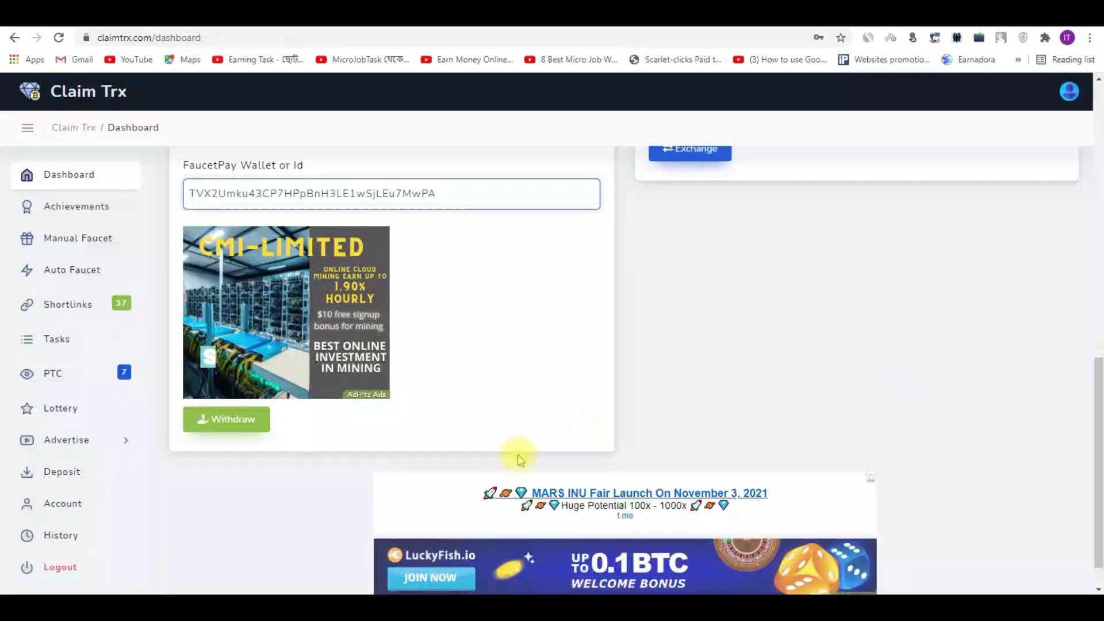
{"action": "left_click", "coordinate": [242, 426]}
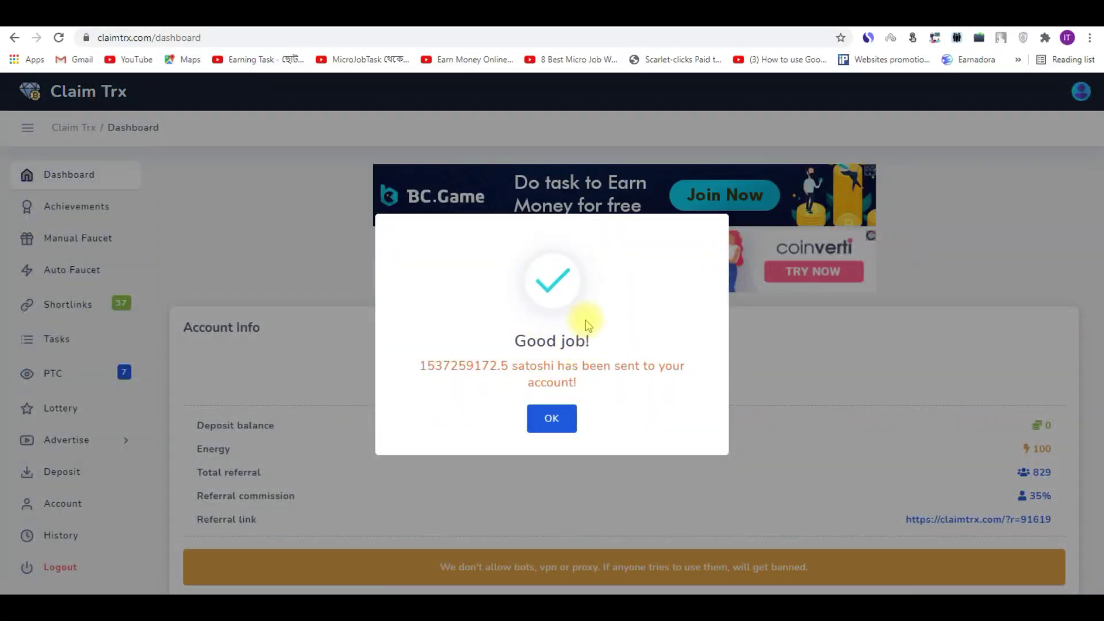
{"action": "left_click", "coordinate": [553, 419]}
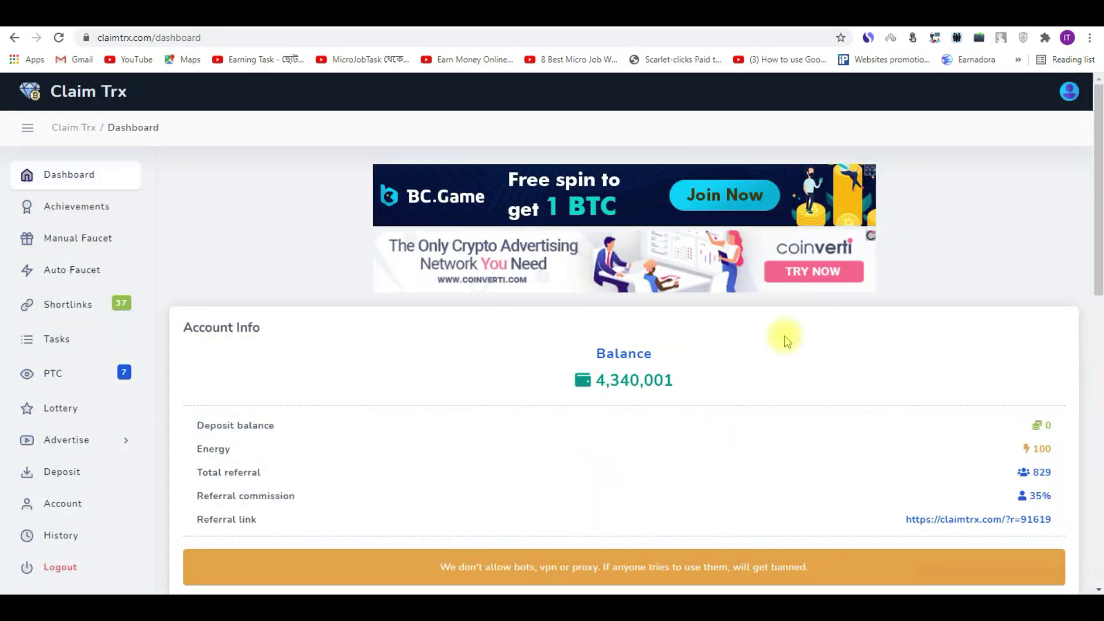
Step: Reload the Claim Trx dashboard and replace the wallet field with the TRX deposit address
{"action": "right_click", "coordinate": [735, 339]}
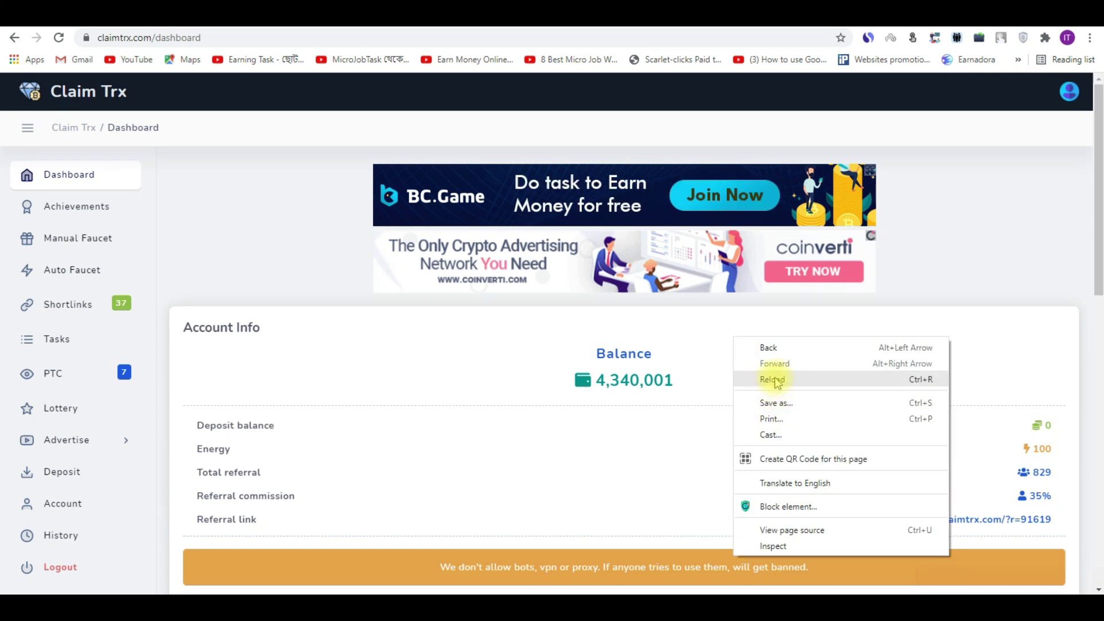
{"action": "left_click", "coordinate": [768, 379]}
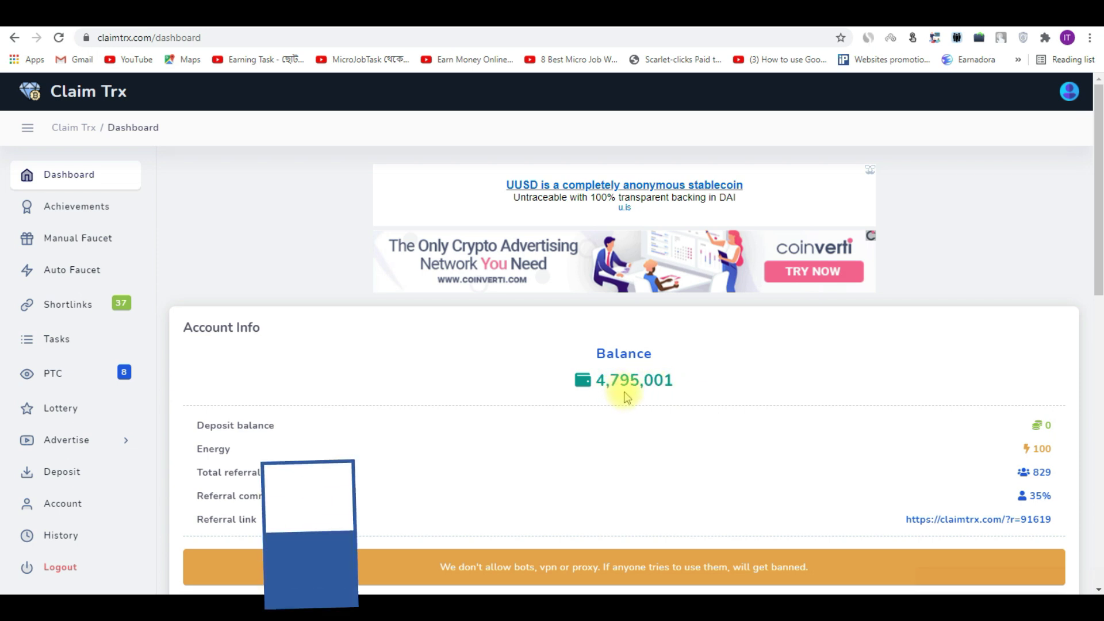
{"action": "left_click_drag", "start_coordinate": [1096, 219], "coordinate": [1095, 381]}
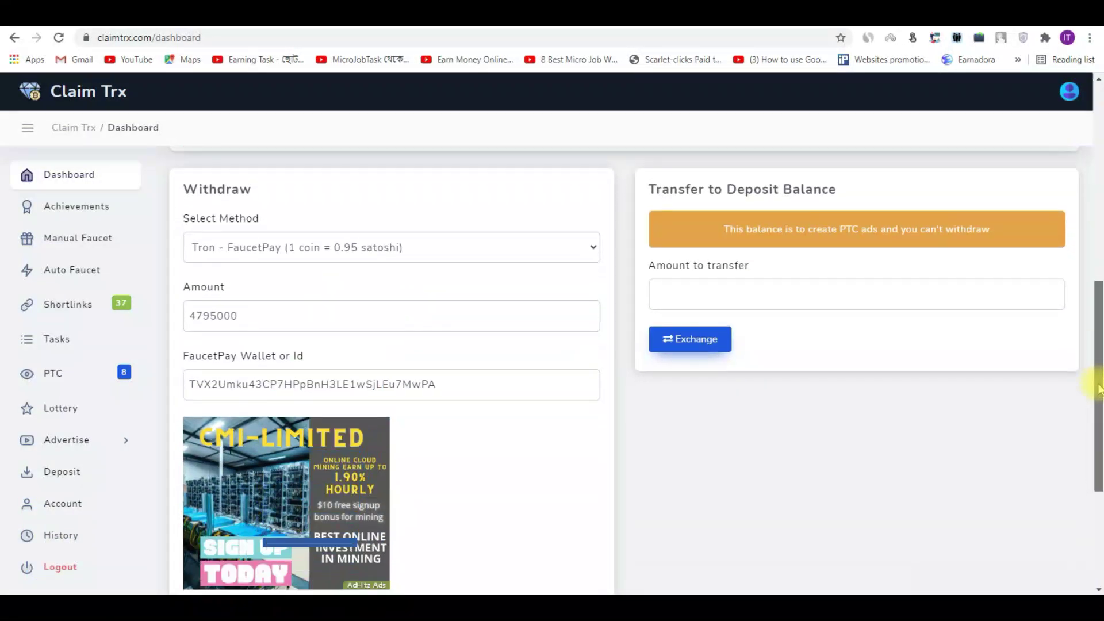
{"action": "left_click", "coordinate": [354, 383]}
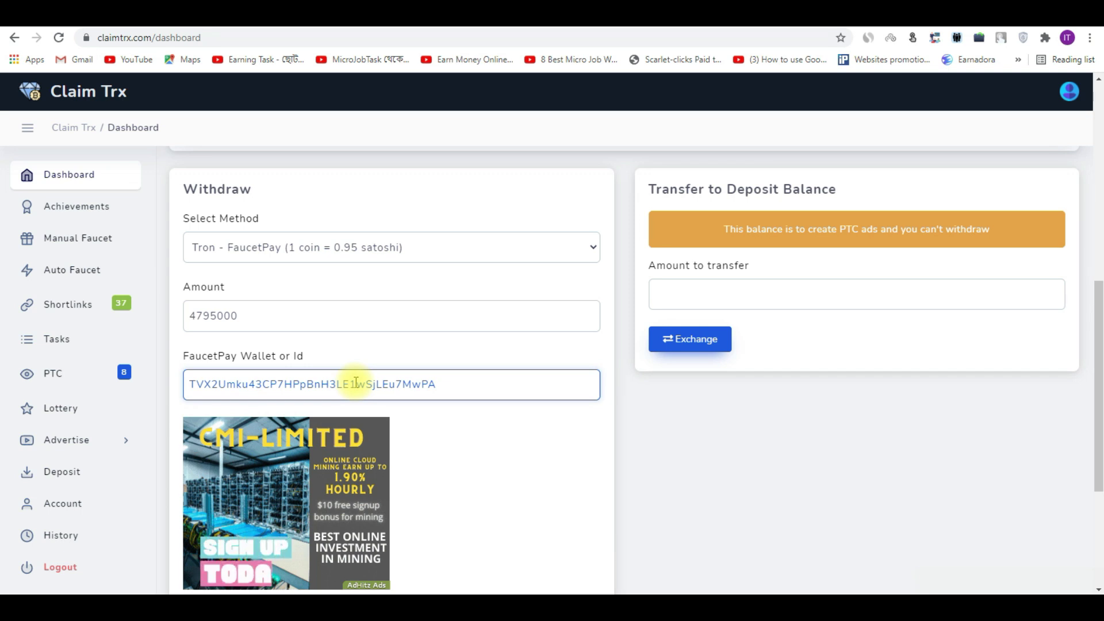
{"action": "key", "text": "ctrl+a"}
{"action": "key", "text": "BackSpace"}
{"action": "type", "text": "TVX2Umku43CP7HPpBnH3LE1wSjLEu7MwPA"}
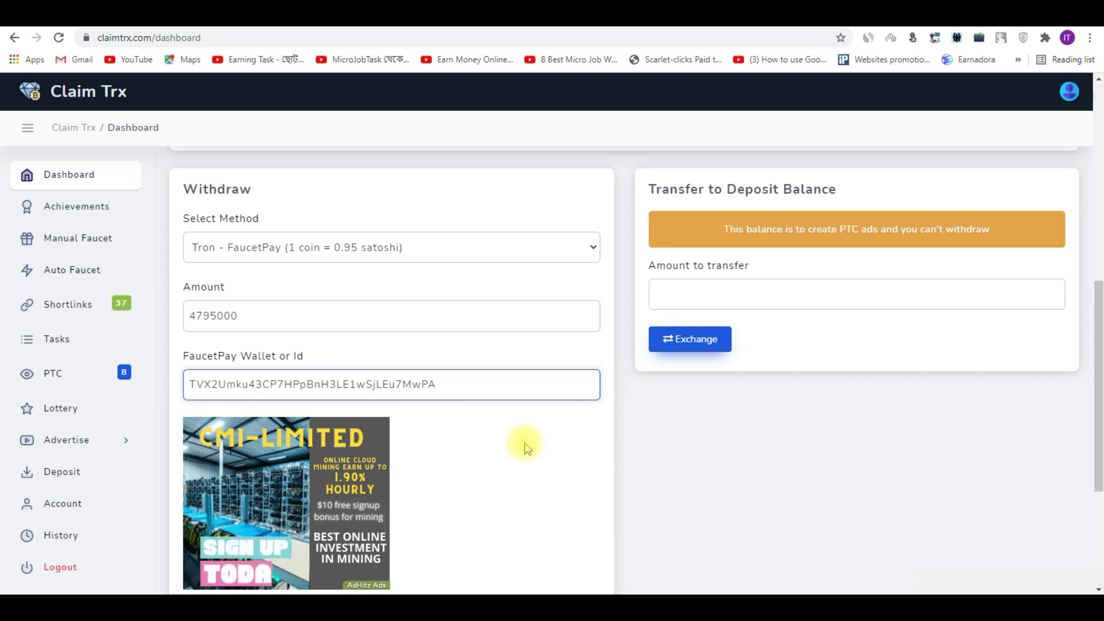
Step: Withdraw the remaining 4795000, sending 4555250 satoshi and leaving a balance of 1
{"action": "left_click_drag", "start_coordinate": [1096, 308], "coordinate": [1096, 380]}
{"action": "left_click", "coordinate": [233, 426]}
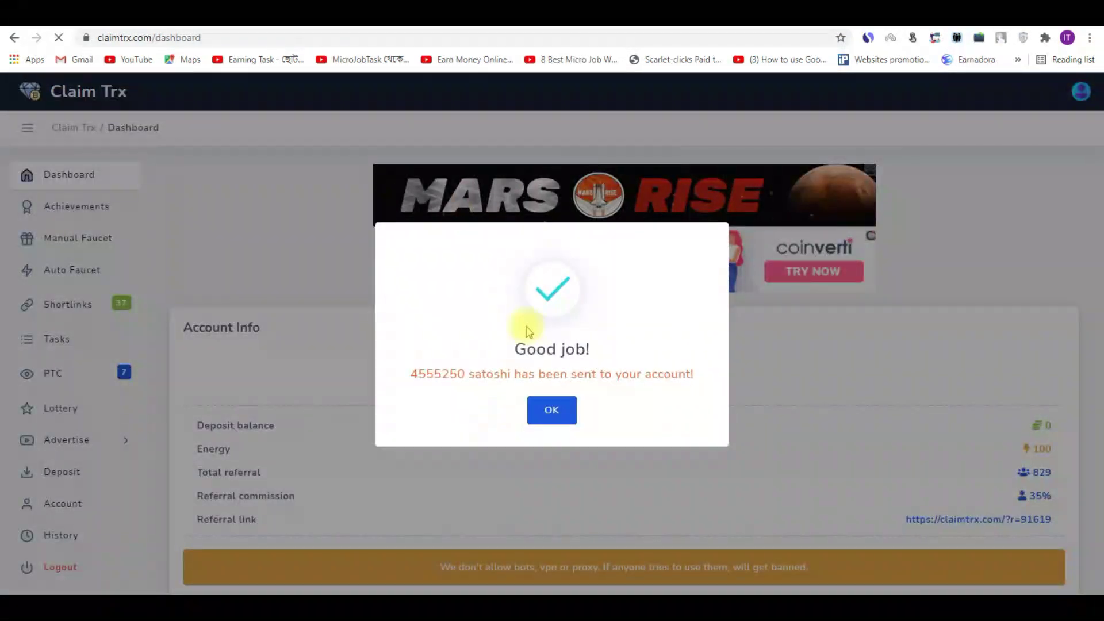
{"action": "left_click", "coordinate": [553, 410]}
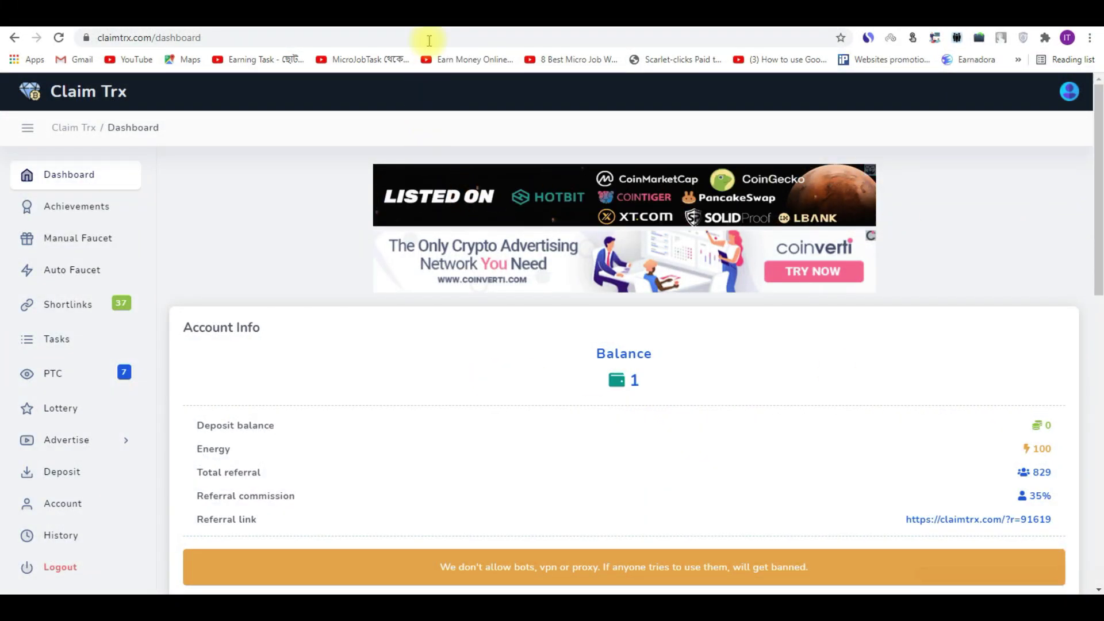
{"action": "left_click", "coordinate": [437, 34]}
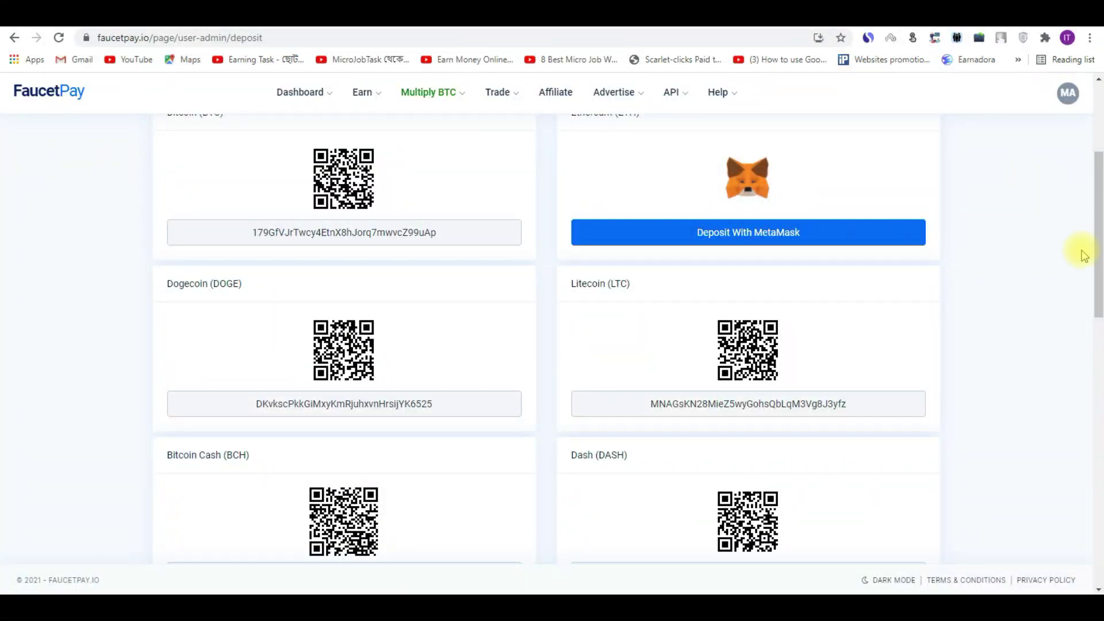
Step: Reload FaucetPay's Deposit page from the top of the page
{"action": "scroll", "coordinate": [1079, 249], "scroll_direction": "up", "scroll_amount": 4}
{"action": "right_click", "coordinate": [80, 192]}
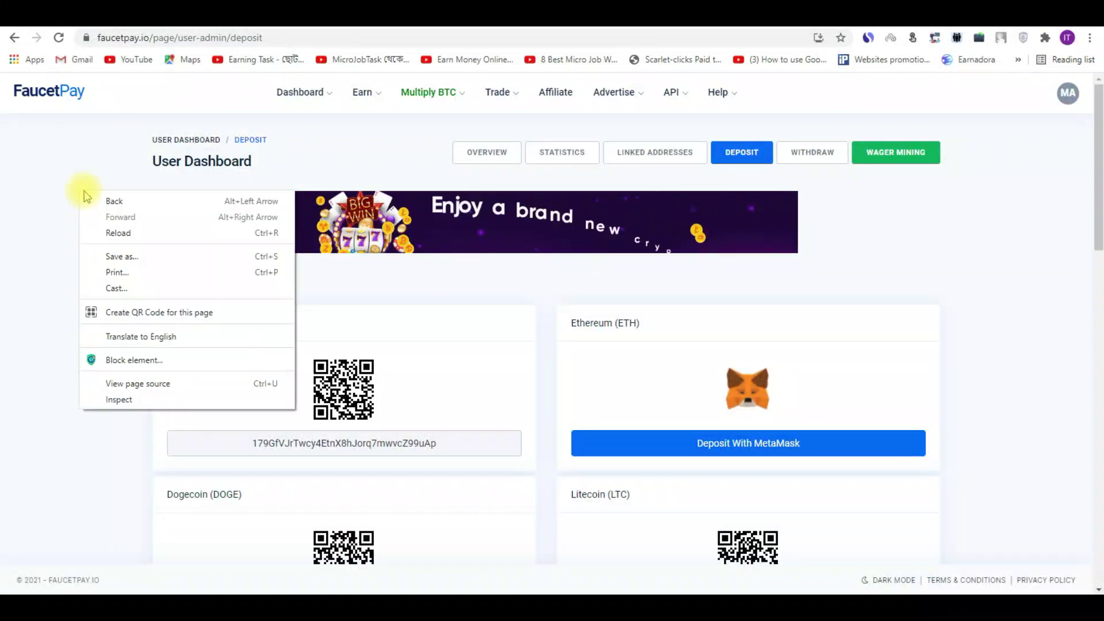
{"action": "left_click", "coordinate": [112, 235]}
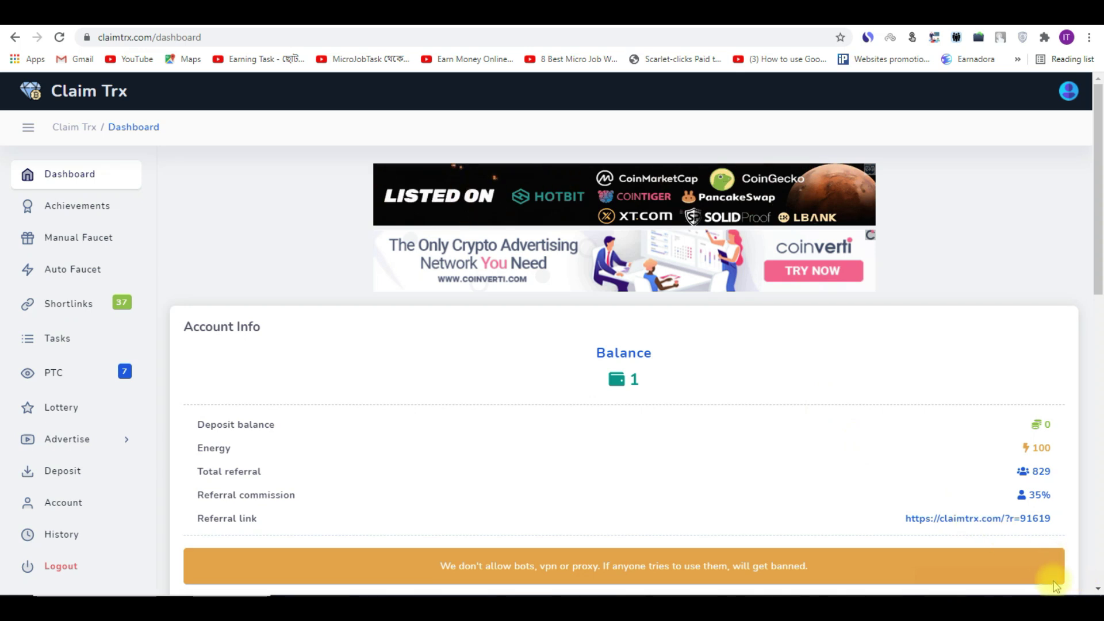
{"action": "left_click_drag", "start_coordinate": [1100, 235], "coordinate": [1097, 210]}
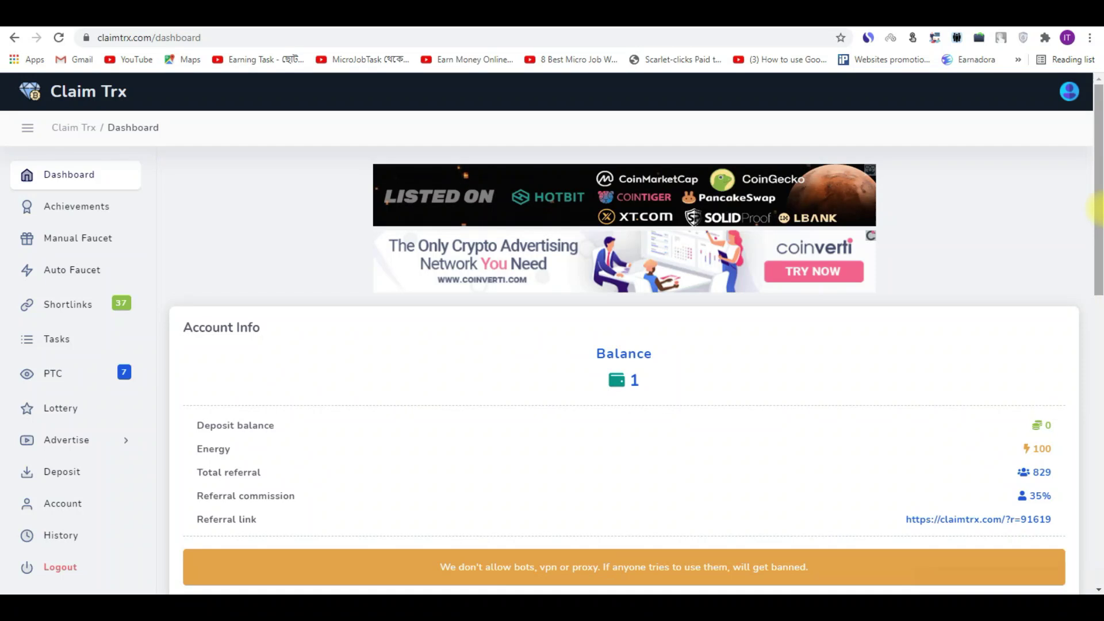